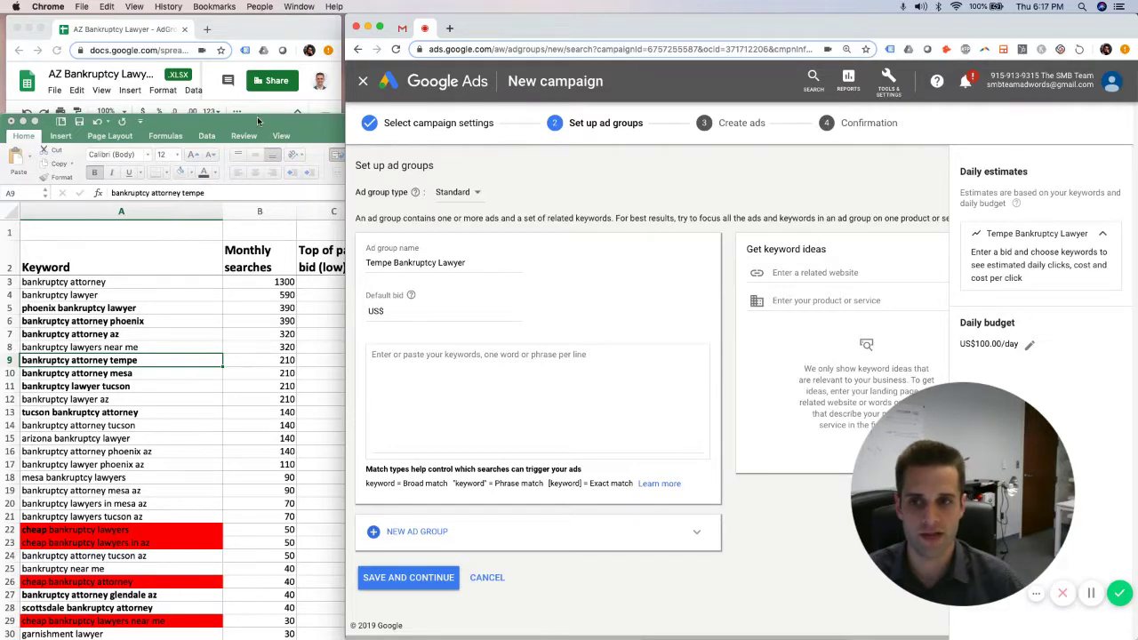
Move the Excel keyword workbook higher, return to the Google Ads campaign, and look up Keyword Planner among the planning tools
left_click_drag(257, 120, 267, 40)
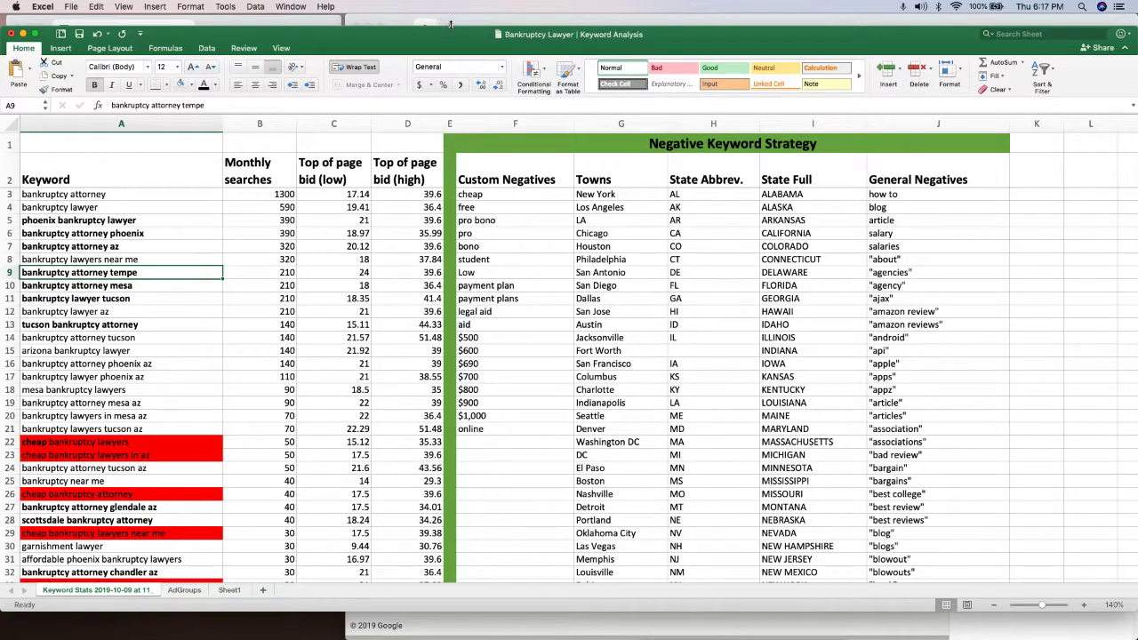
left_click(516, 23)
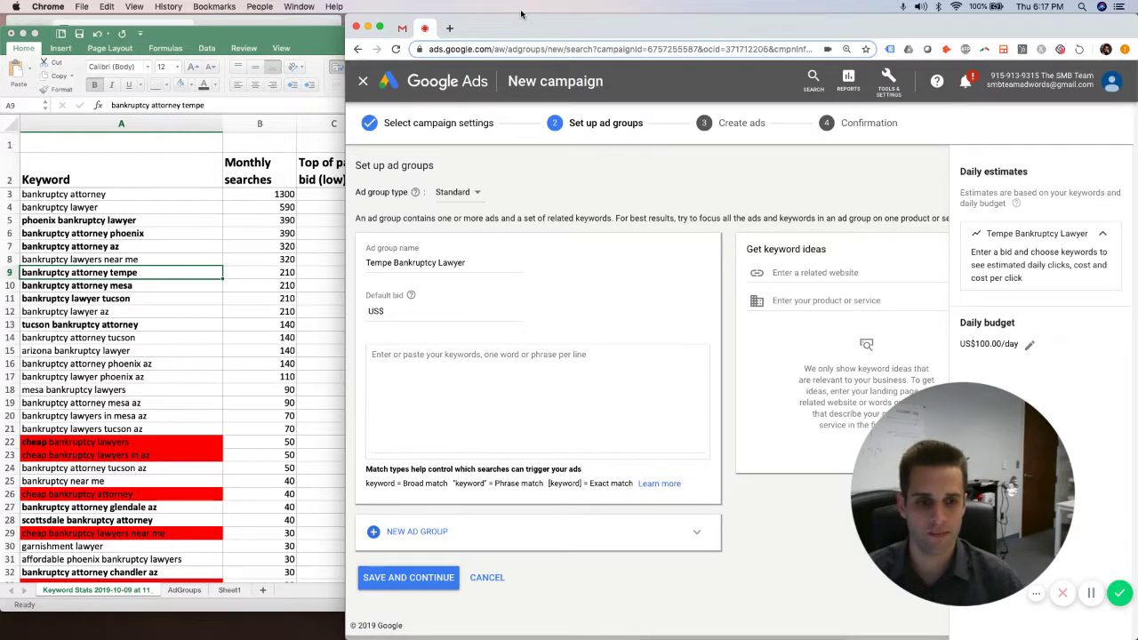
left_click(894, 94)
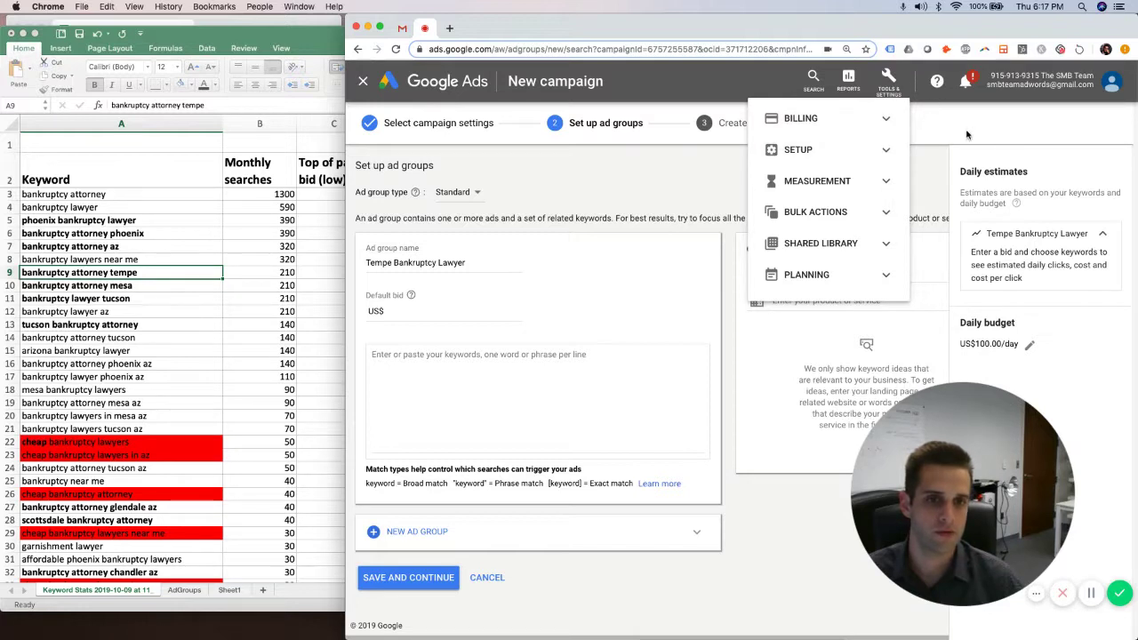
left_click(890, 88)
left_click(891, 91)
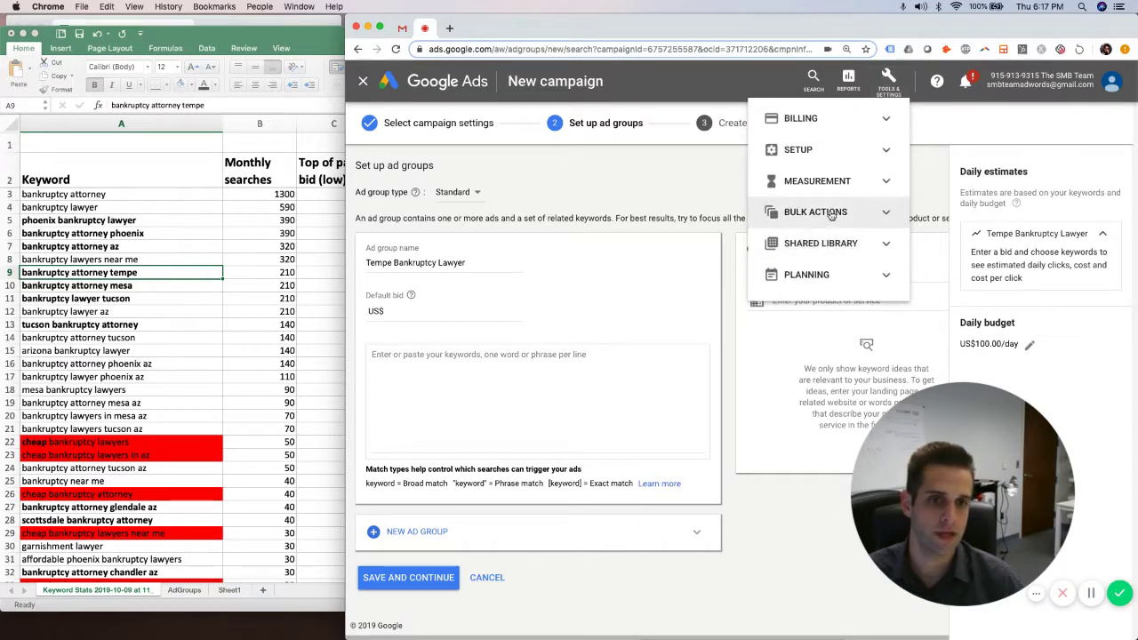
left_click(880, 279)
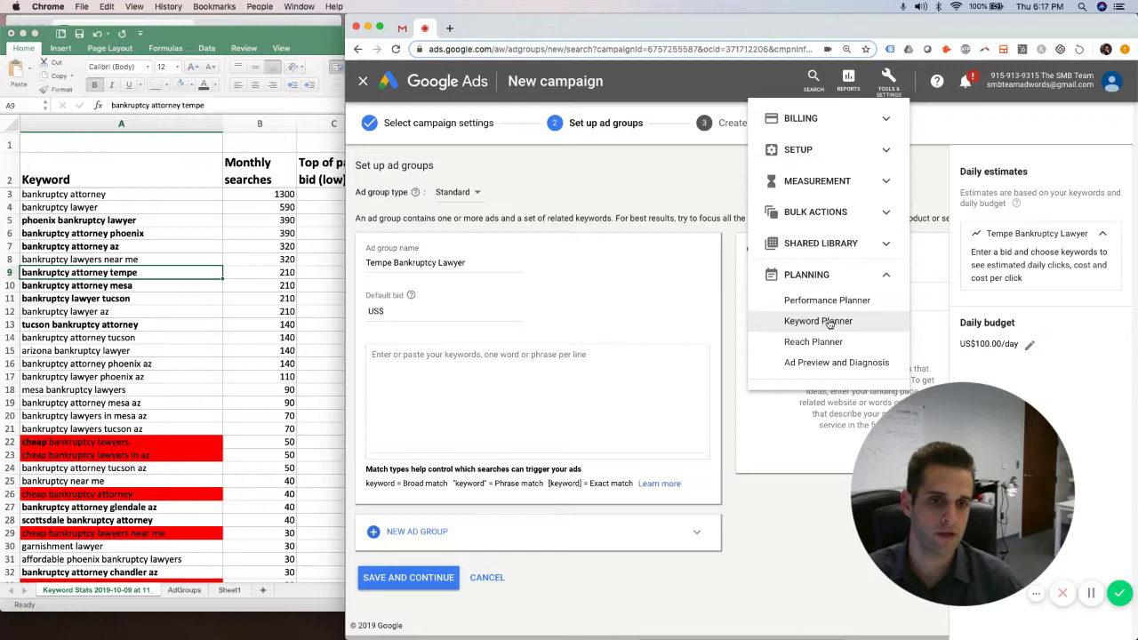
left_click(672, 172)
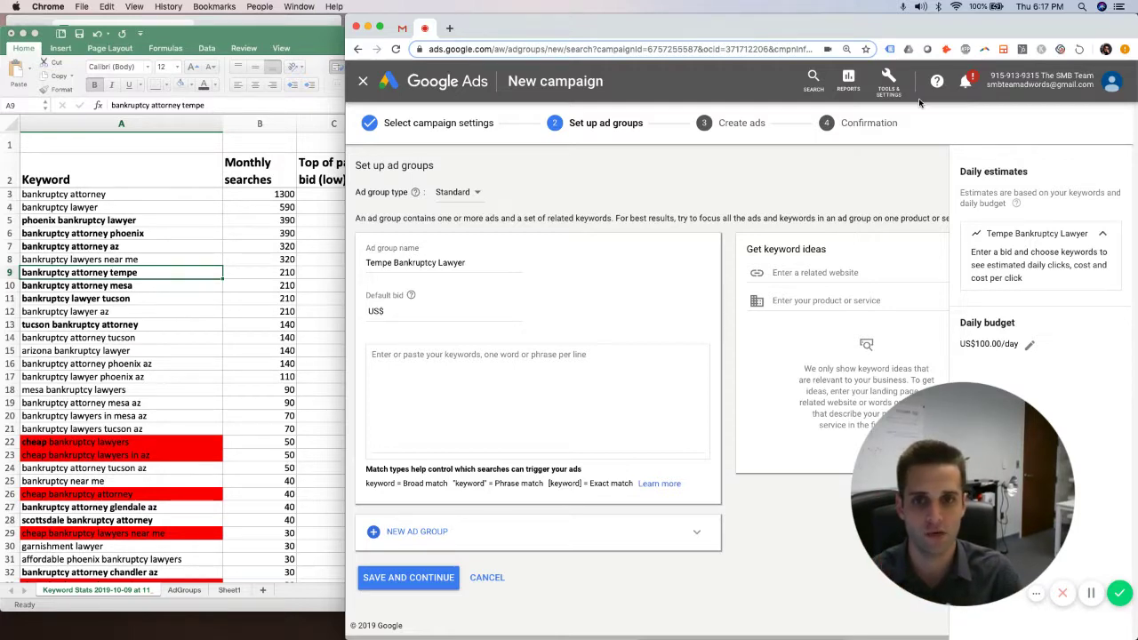
Switch to the Excel keyword workbook and examine the Keyword, Monthly searches and Top of page bid (low) and (high) columns
key("super+Tab")
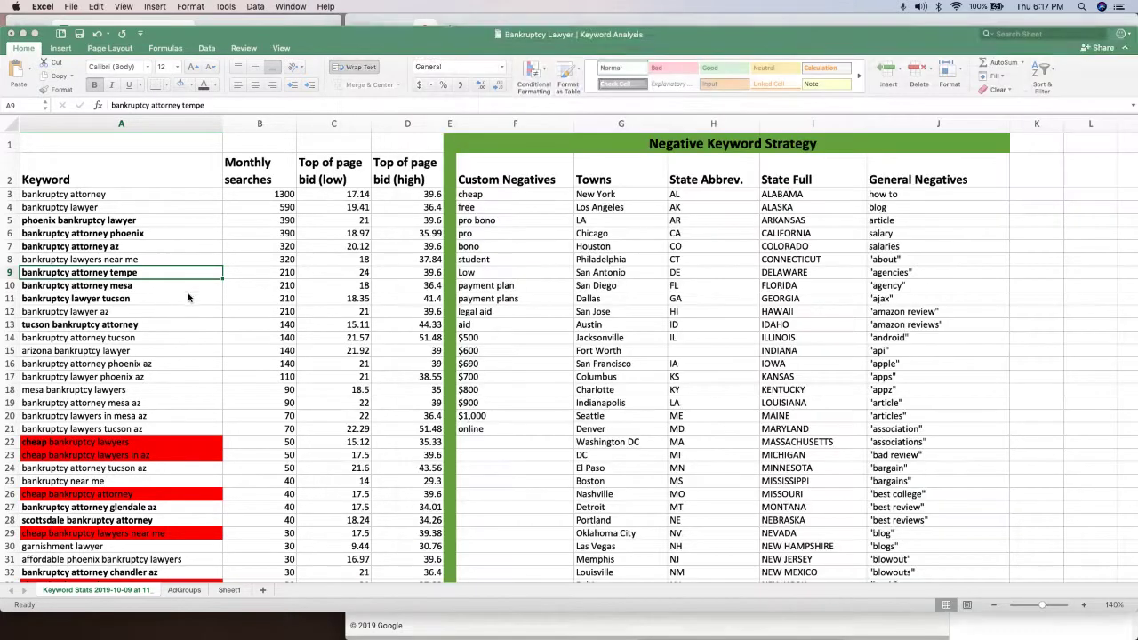
left_click(134, 171)
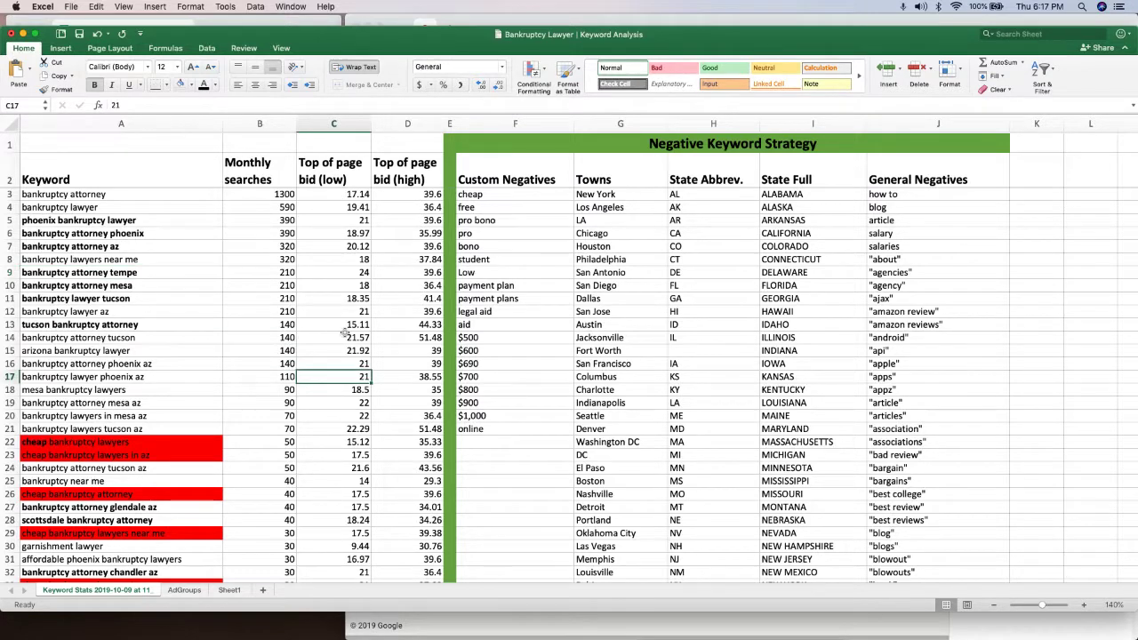
key("ctrl+shift+Down")
left_click(136, 173)
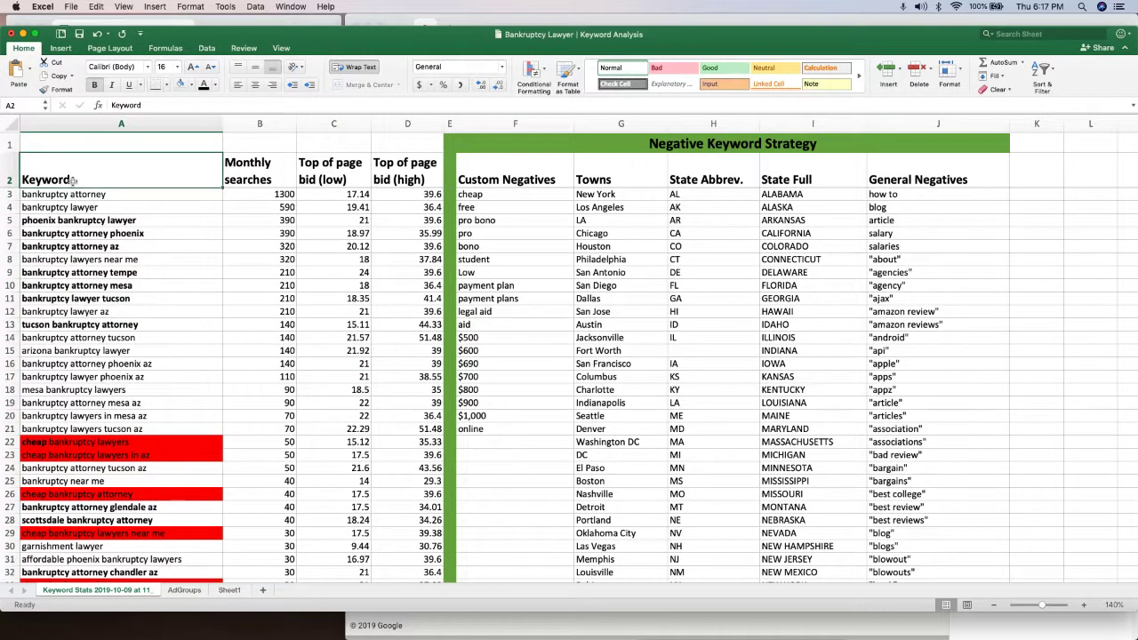
left_click(276, 167)
left_click(334, 167)
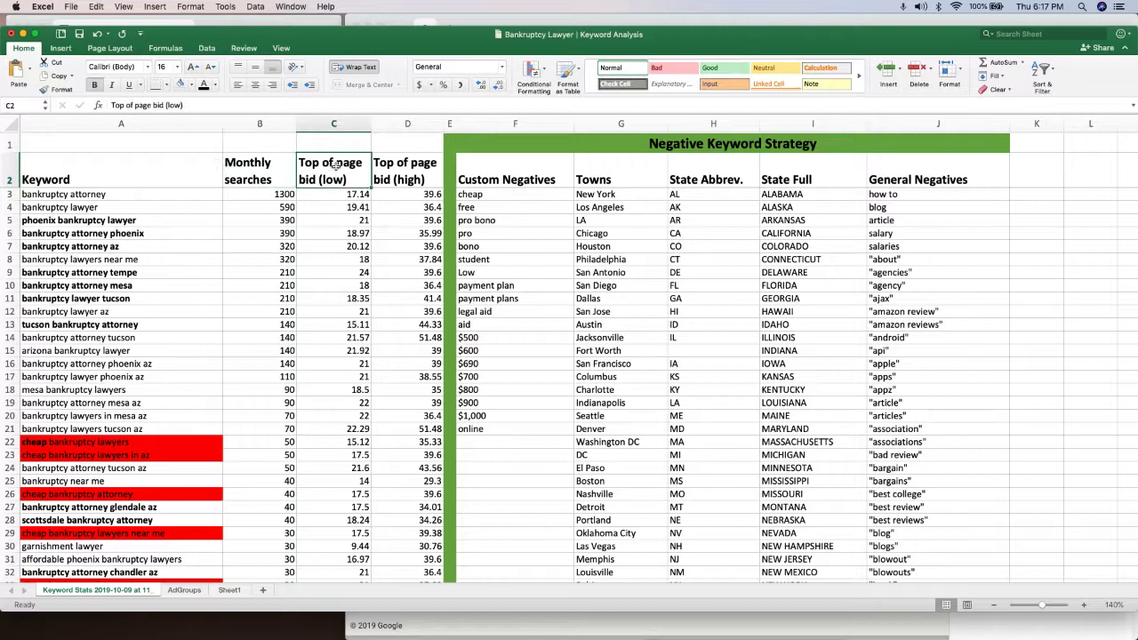
left_click(394, 164)
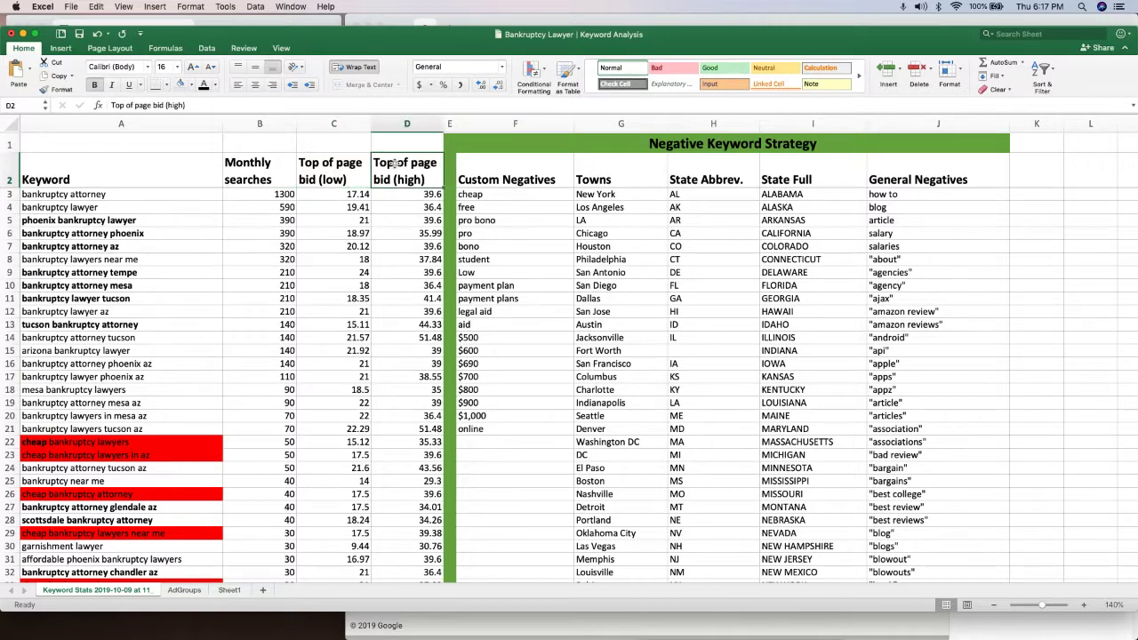
left_click_drag(394, 164, 54, 174)
left_click(393, 169)
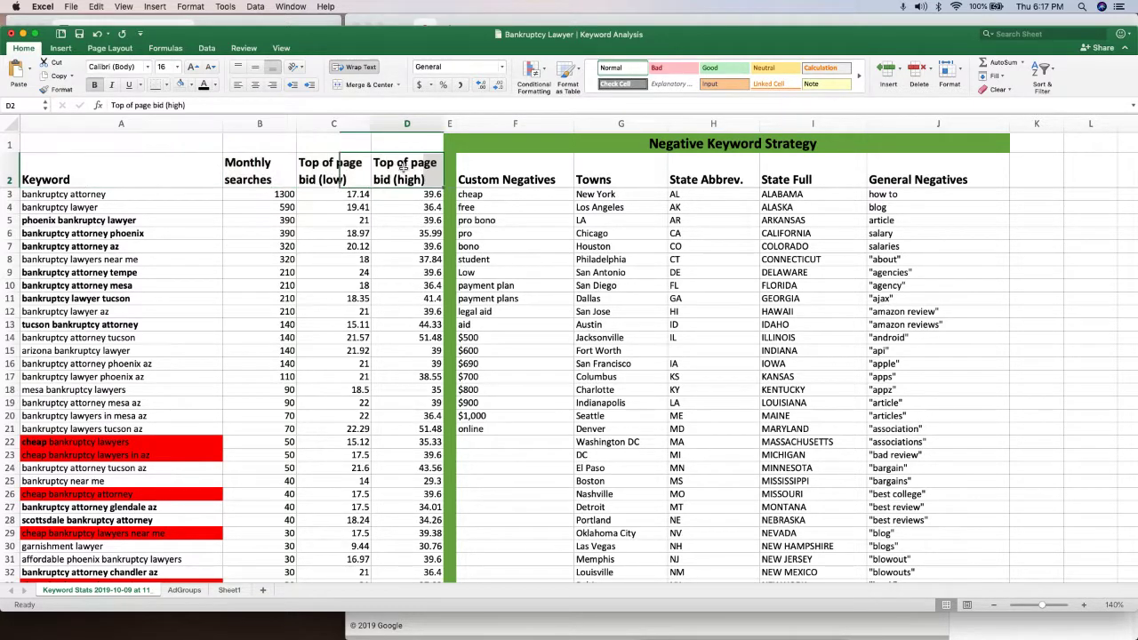
Examine the Negative Keyword Strategy lists alongside the red-highlighted "cheap bankruptcy lawyers" keyword
left_click(601, 359)
scroll(96, 352, "down", 2)
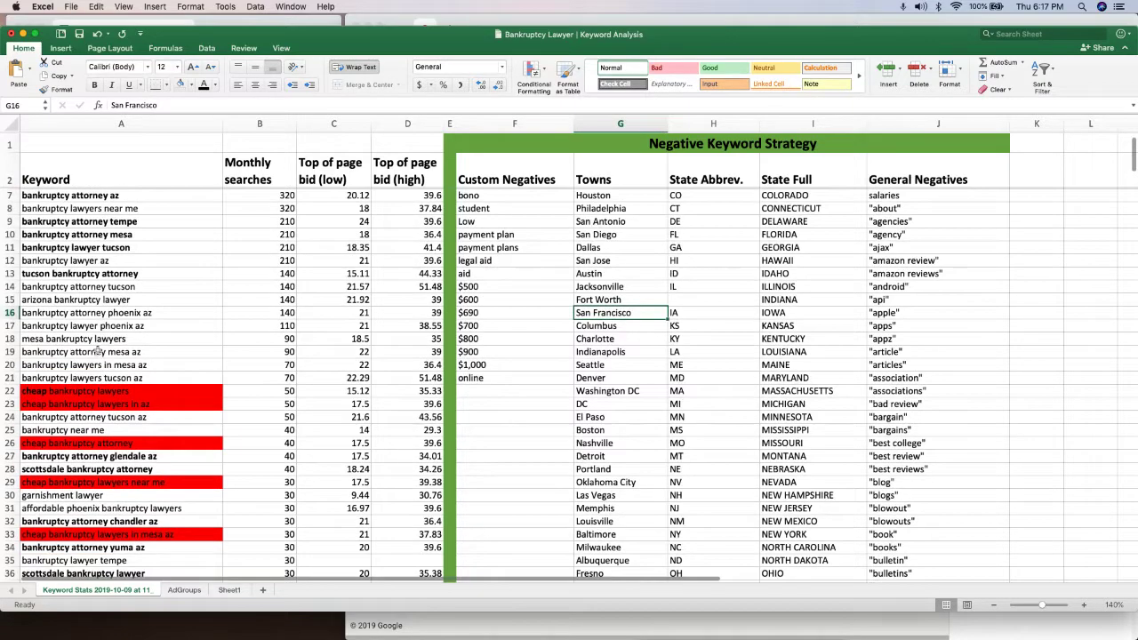
left_click(87, 391)
scroll(510, 249, "up", 2)
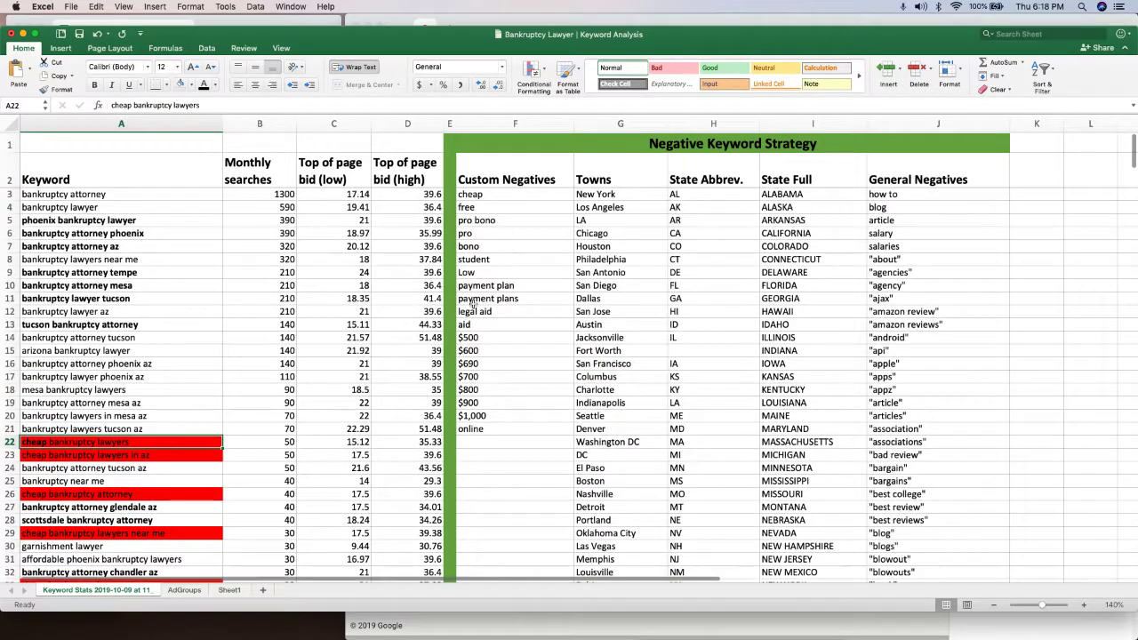
scroll(605, 384, "down", 10)
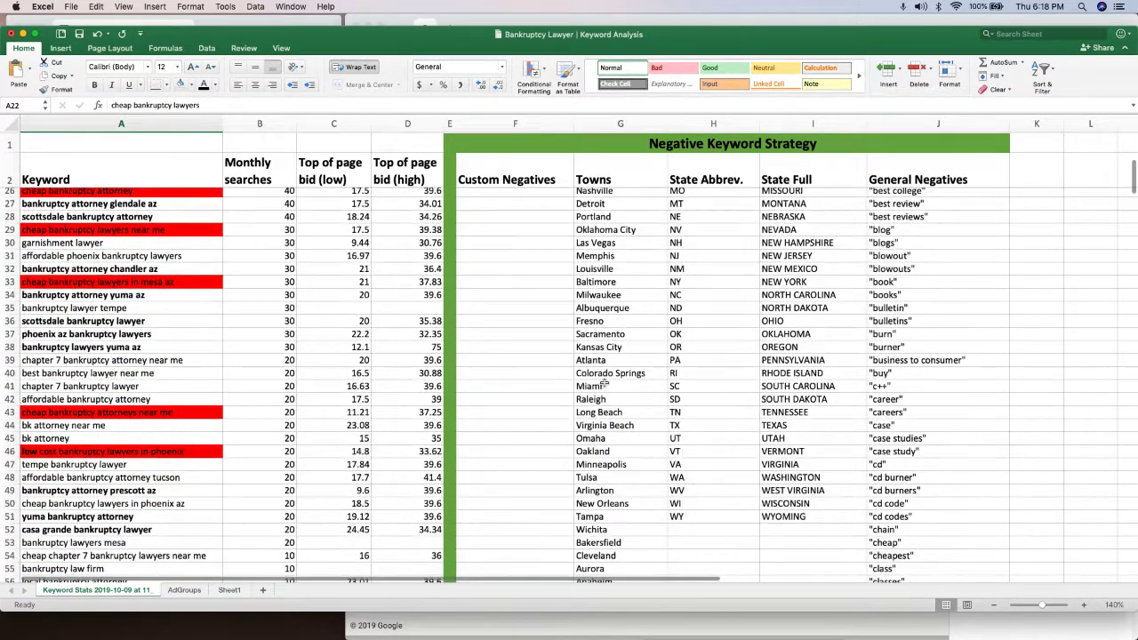
Check the AdGroups sheet, review the AdGroup Strategy spreadsheet in a widened Google Sheets window, and put that window away
left_click(184, 590)
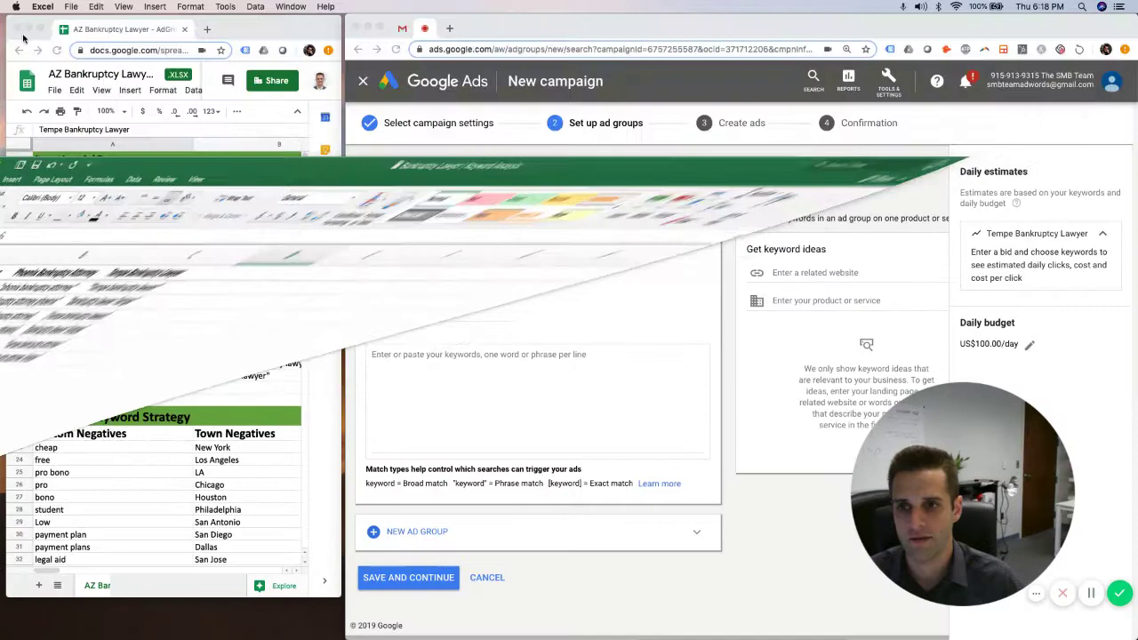
left_click_drag(344, 258, 1068, 355)
scroll(801, 338, "down", 5)
scroll(889, 355, "up", 5)
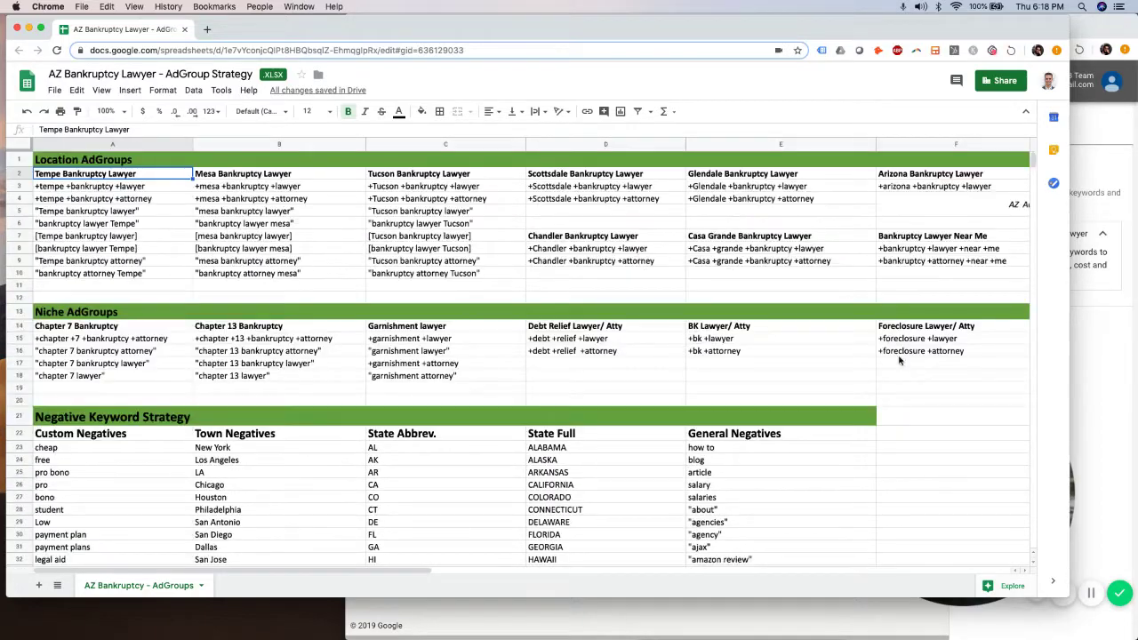
left_click_drag(400, 570, 76, 151)
left_click(1102, 418)
left_click(210, 36)
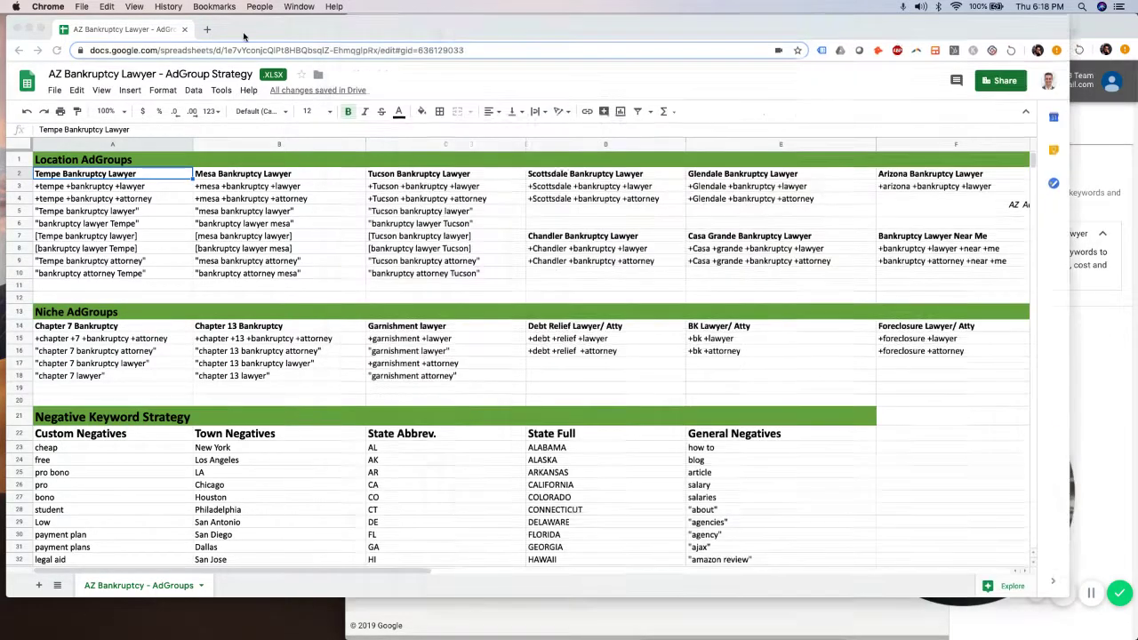
left_click(31, 28)
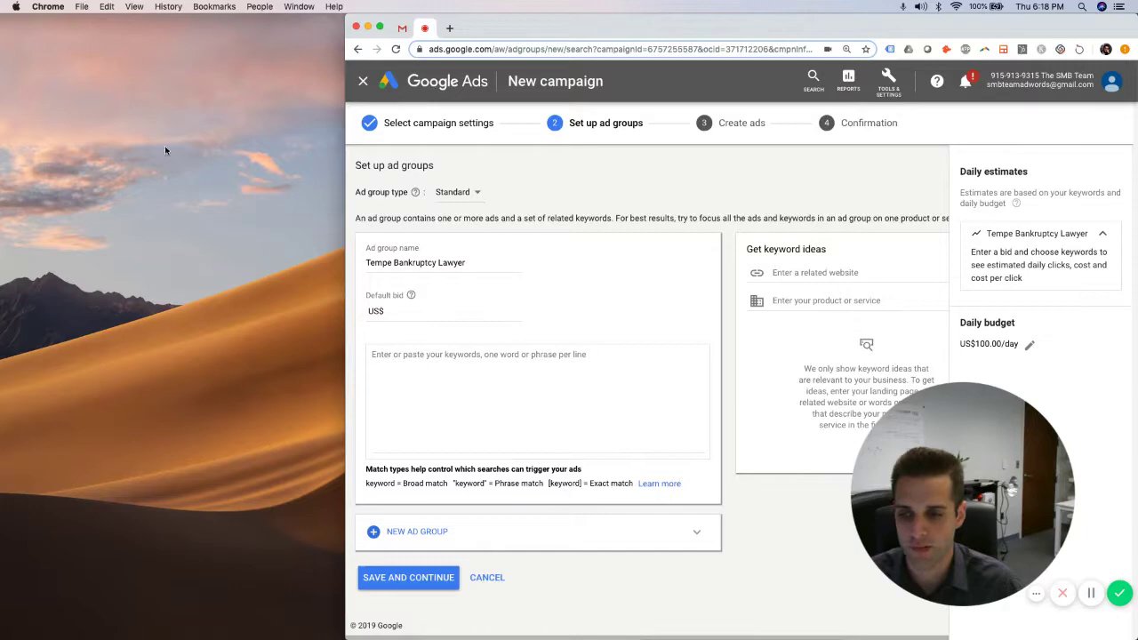
Switch to Excel, show the Keyword Stats sheet, and narrow and reposition the workbook window to reveal Google Ads behind it
key("super+Tab")
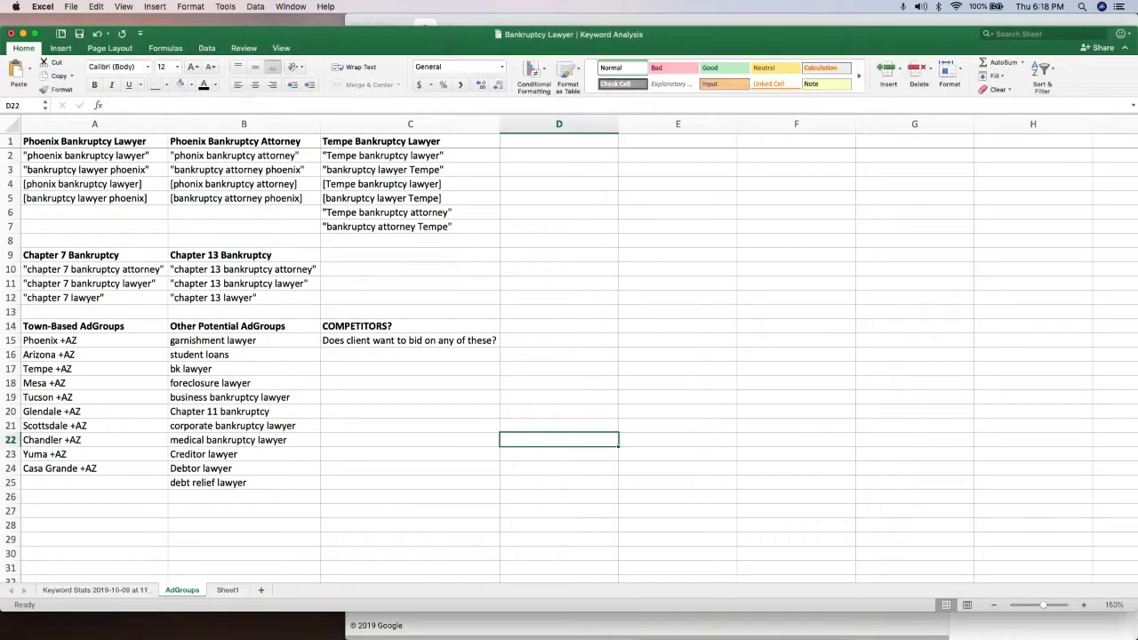
left_click(124, 591)
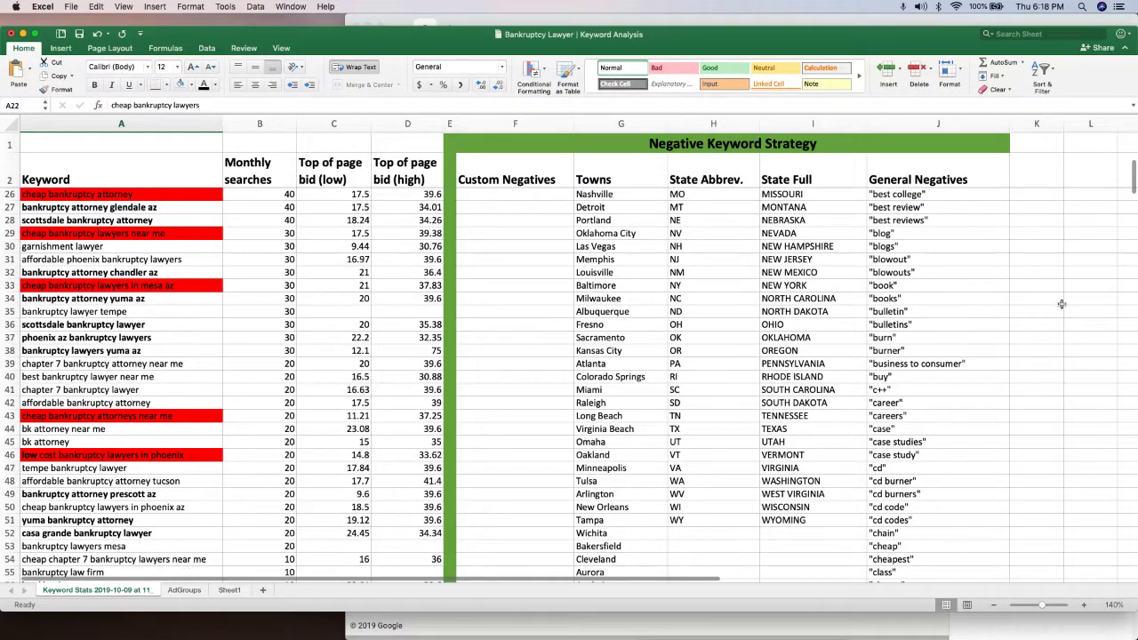
left_click_drag(1127, 307, 627, 249)
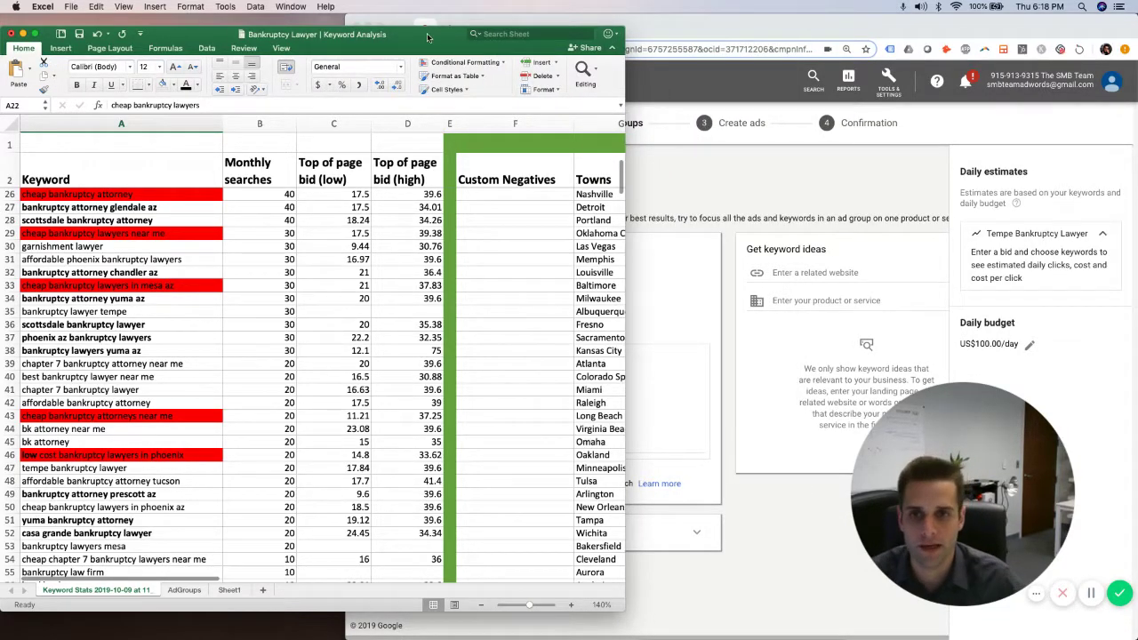
left_click_drag(428, 38, 494, 34)
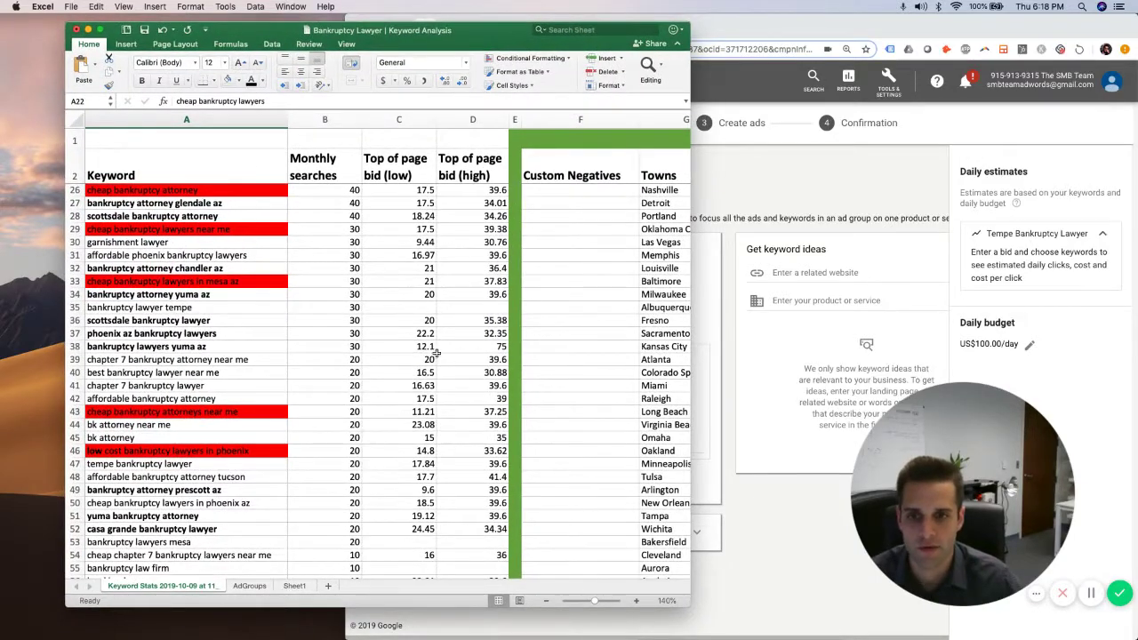
Review the Keyword Stats list from its first keywords down to those with few monthly searches, including their bid ranges
scroll(435, 355, "down", 1)
scroll(436, 355, "up", 4)
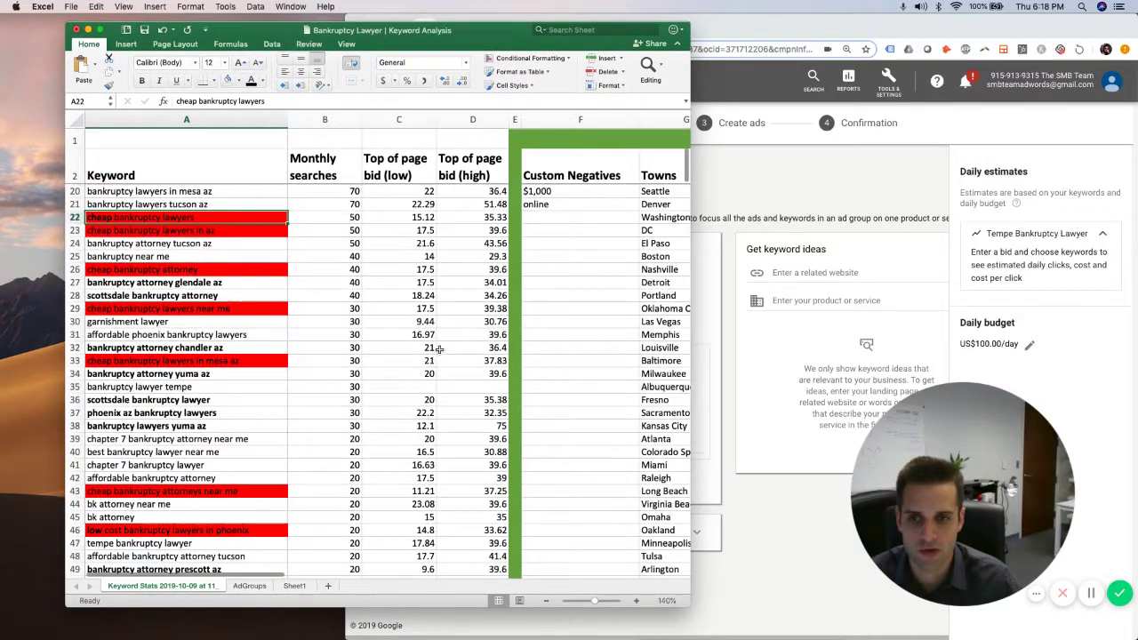
scroll(437, 343, "up", 8)
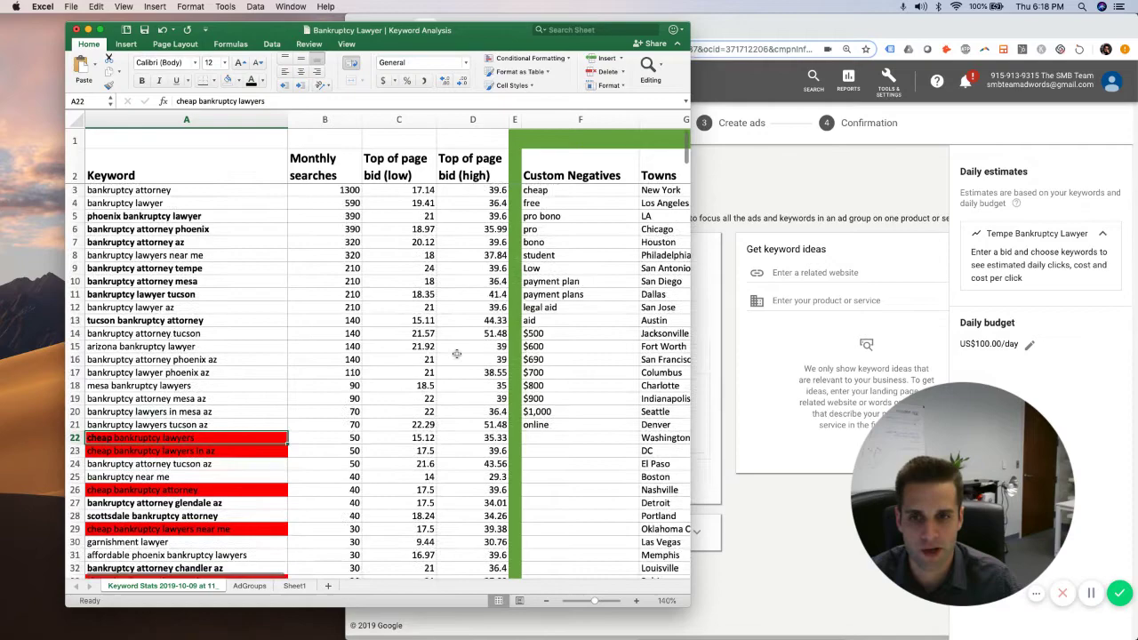
scroll(457, 353, "down", 12)
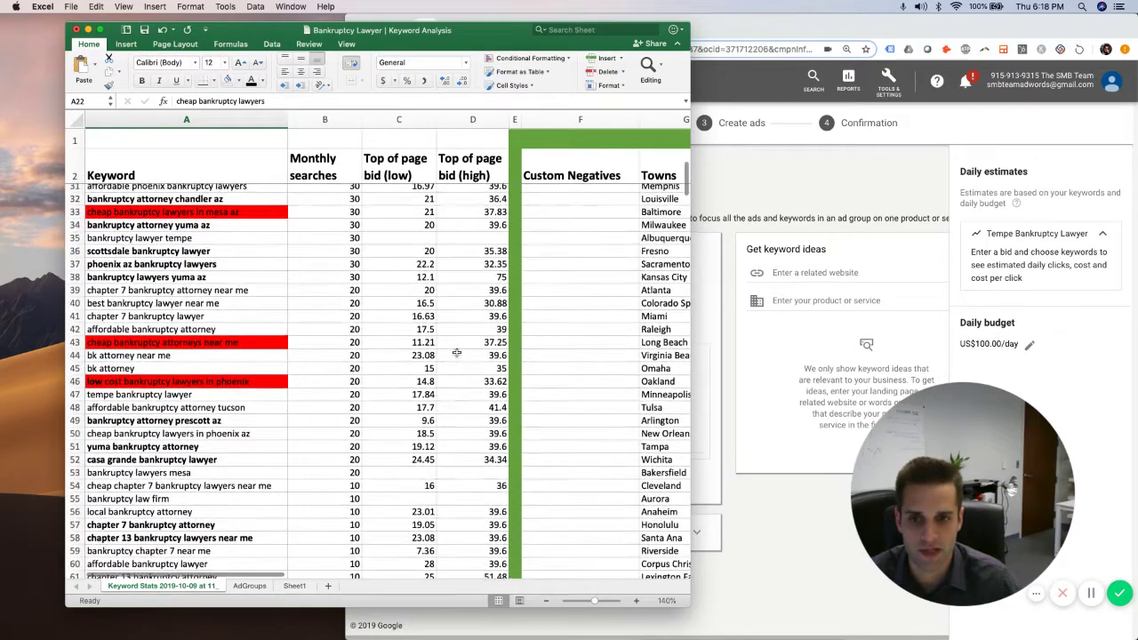
scroll(456, 353, "down", 3)
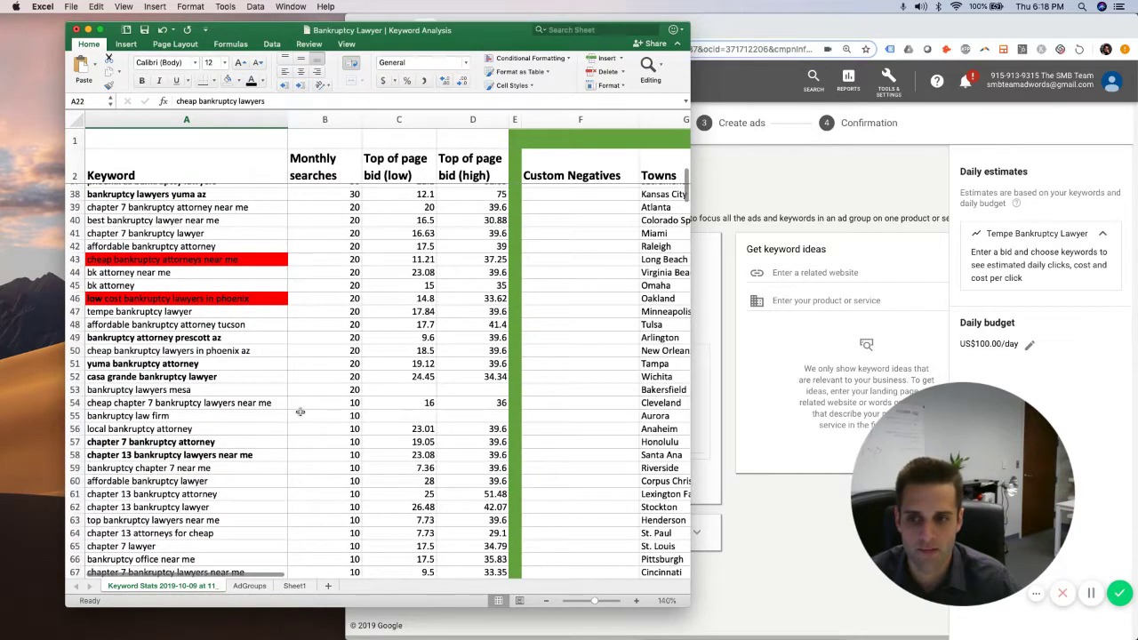
scroll(440, 418, "down", 1)
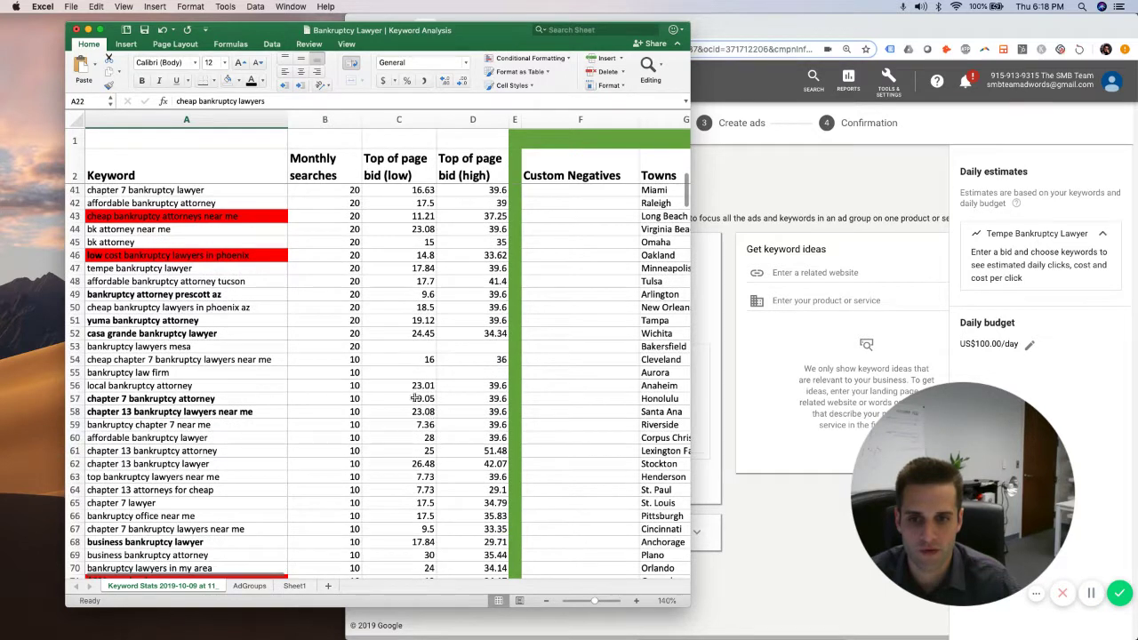
double_click(433, 348)
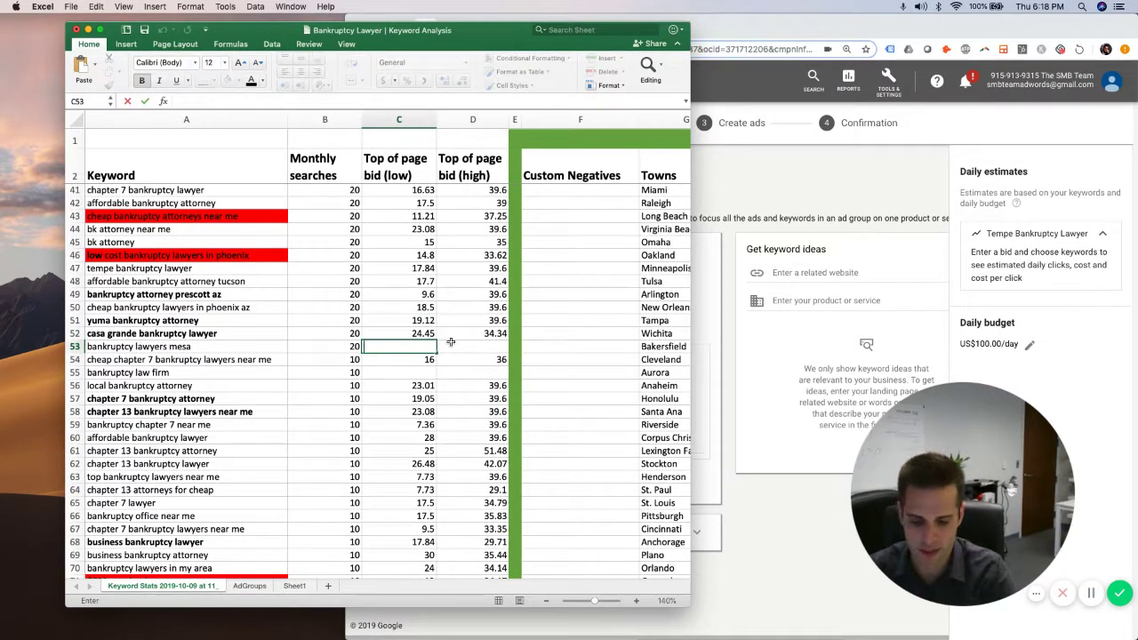
type("=")
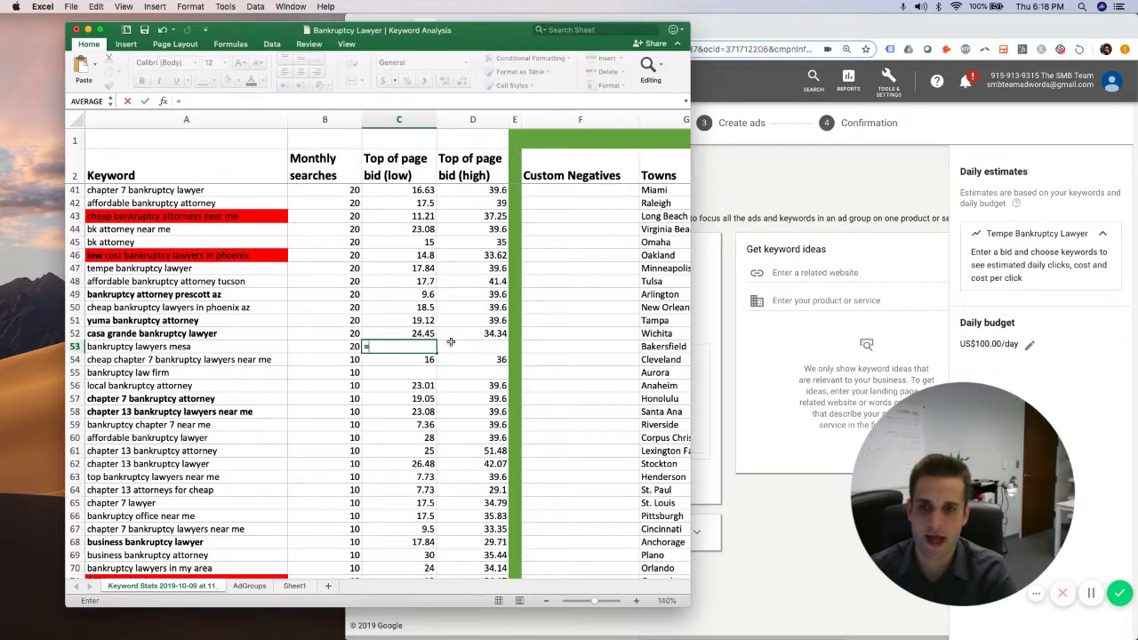
key("Escape")
left_click(425, 463)
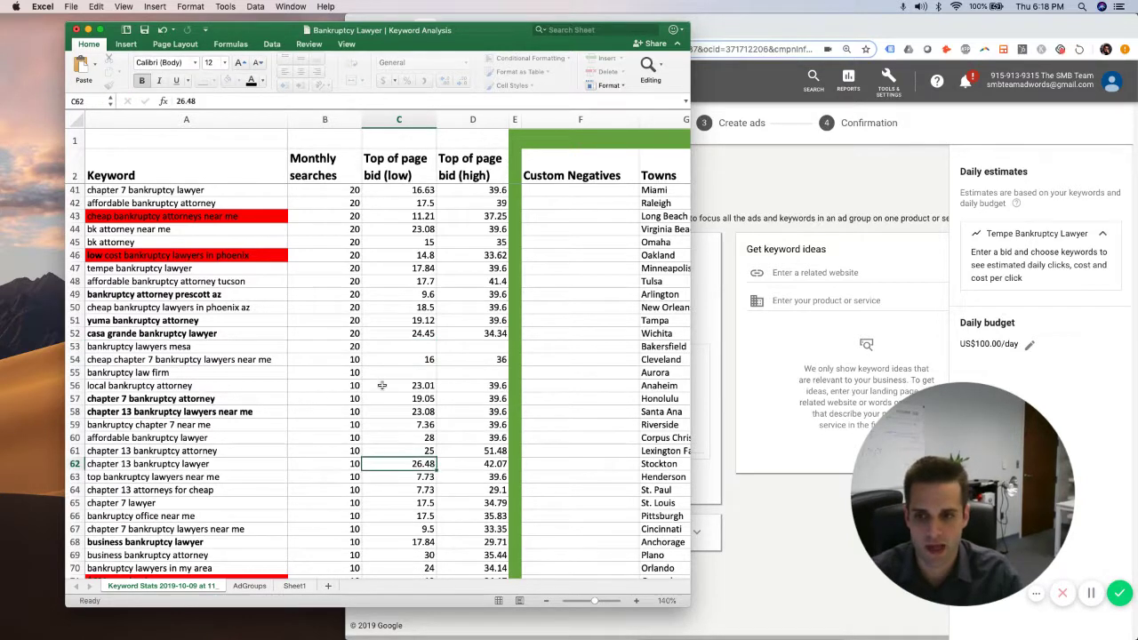
left_click(381, 385)
Insert a blank row above the "bankruptcy lawyers mesa" keyword at row 53 of the Keyword Stats sheet
left_click_drag(400, 346, 458, 346)
key("ctrl+c")
left_click(91, 349)
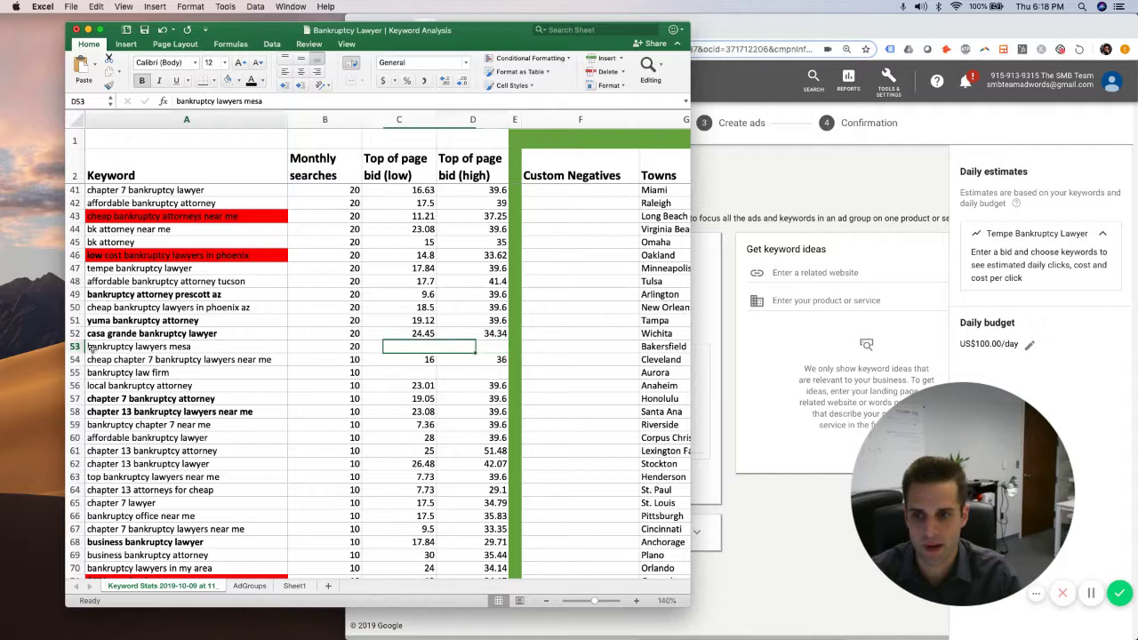
left_click_drag(92, 347, 470, 352)
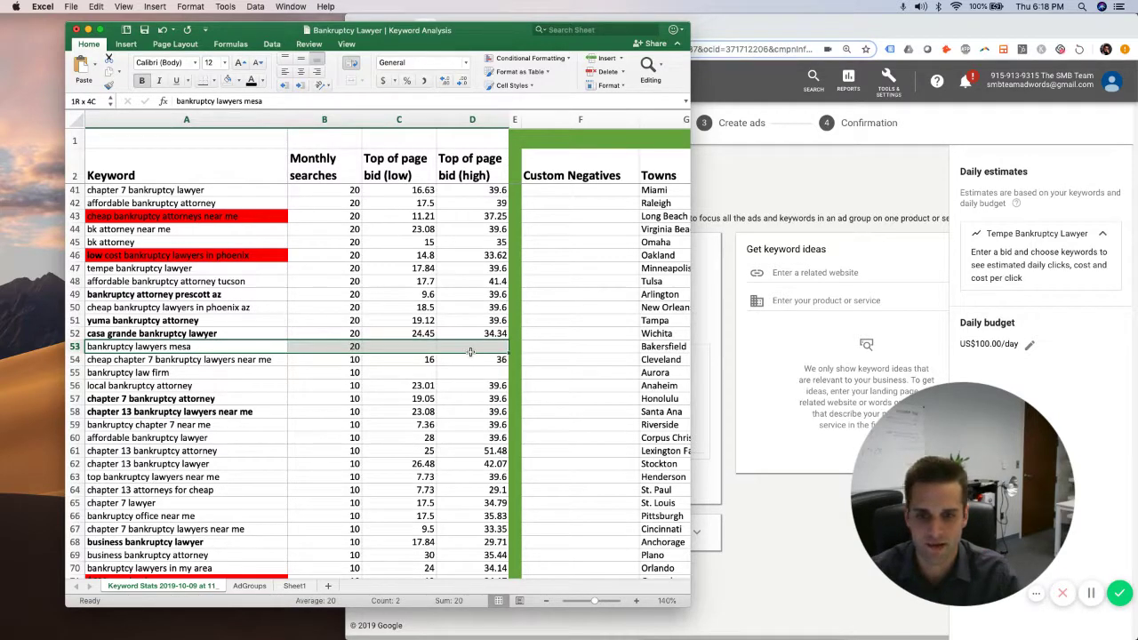
left_click(380, 350)
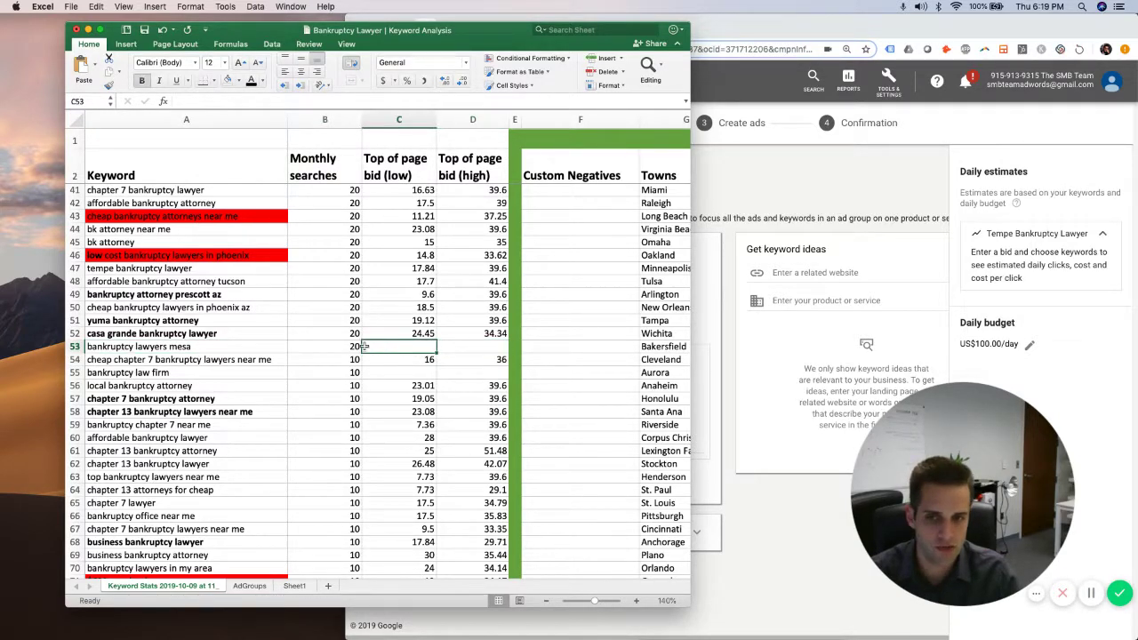
left_click(272, 350)
left_click(74, 348)
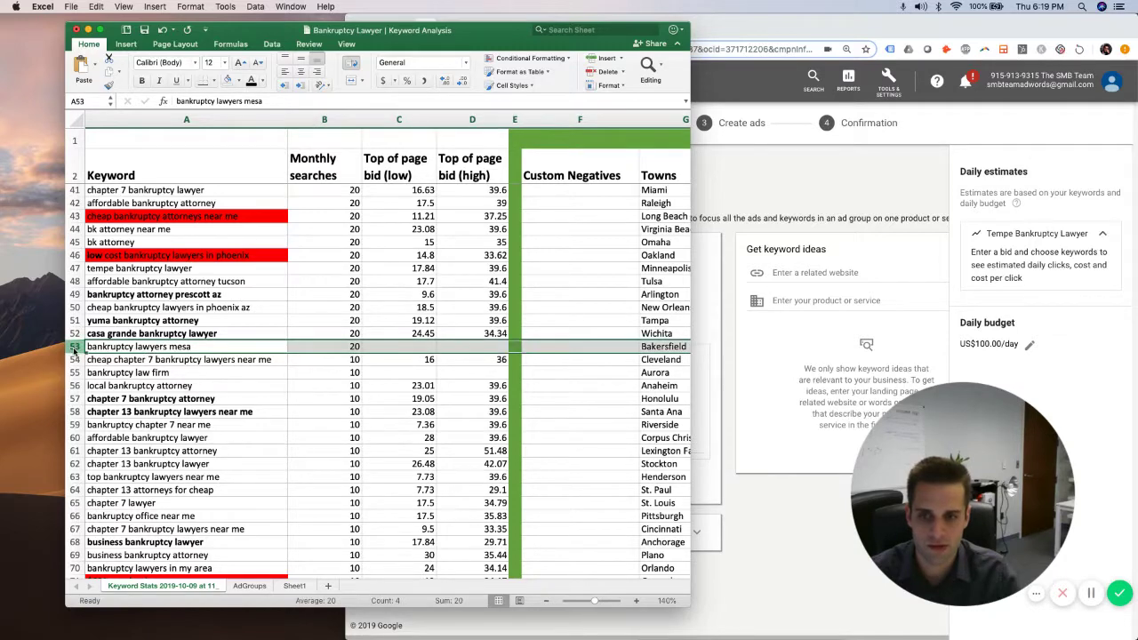
right_click(74, 347)
left_click(107, 407)
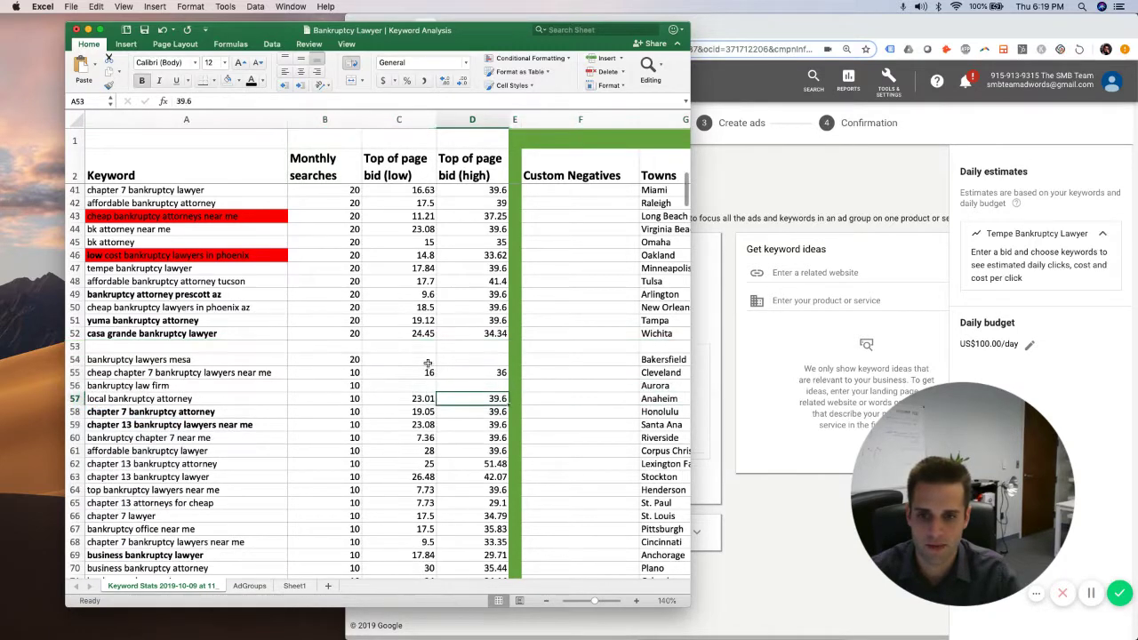
Label the blank row in the Keyword column as "AVERAGE BID"
double_click(209, 346)
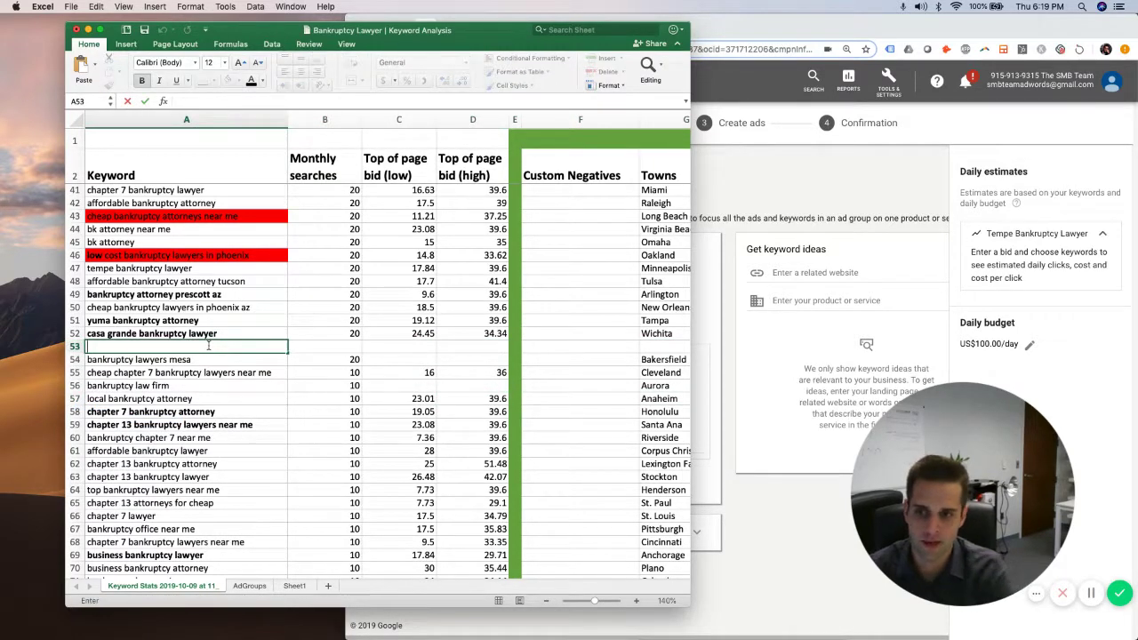
type("AVER")
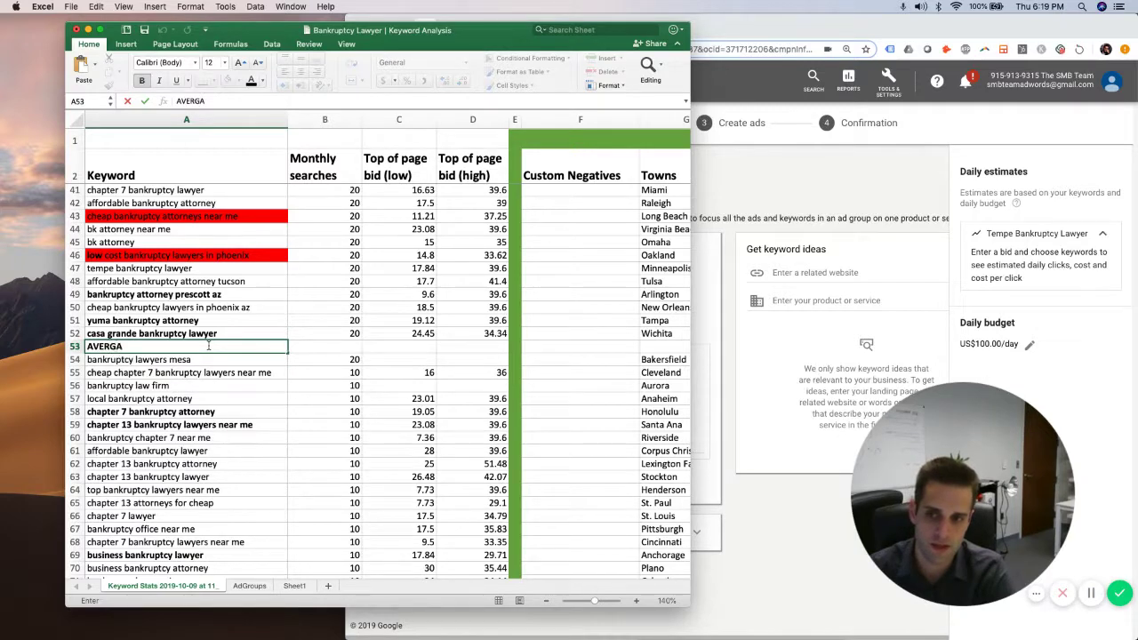
type("GA")
key("BackSpace")
type("GE")
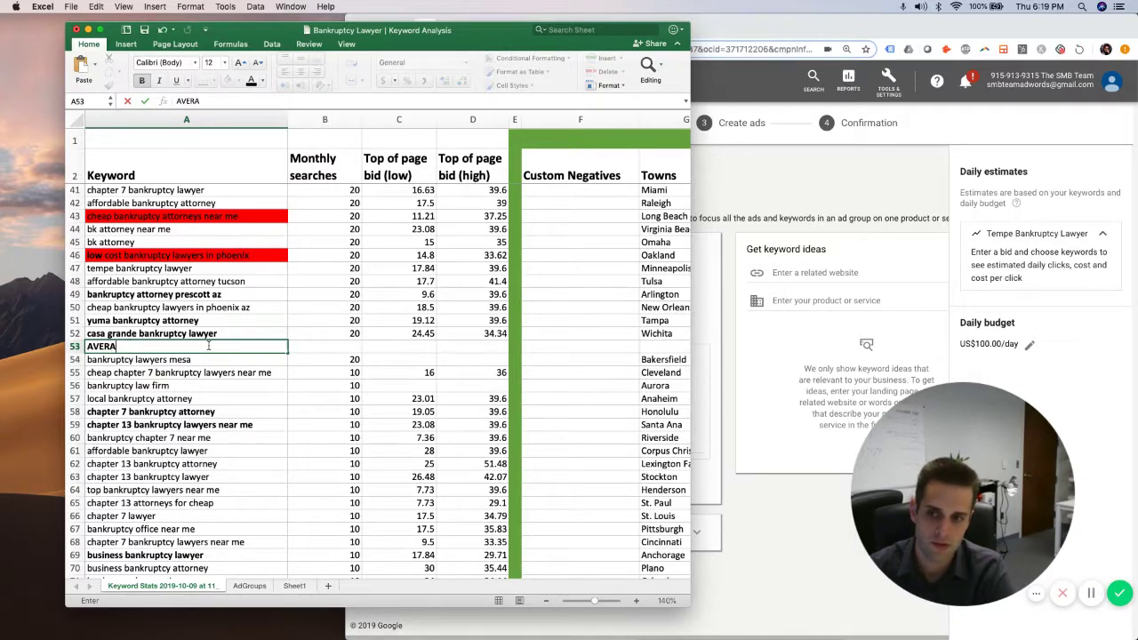
type("GE BID")
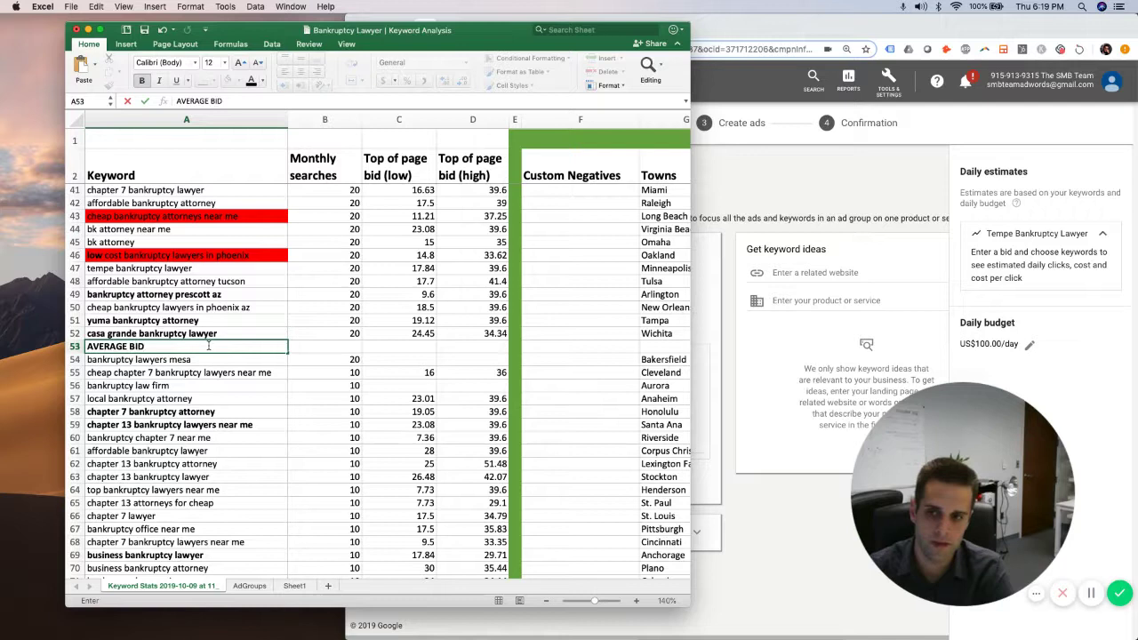
key("Tab")
Calculate the average of the low top-of-page bids in C53 with =AVERAGE(C3:C52)
left_click(399, 347)
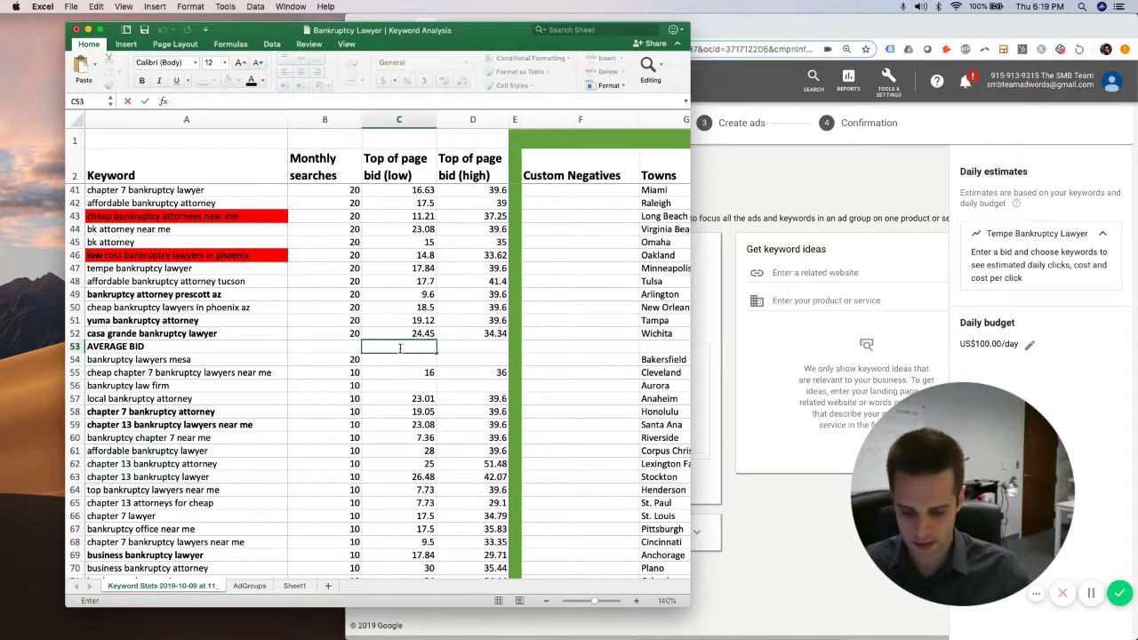
type("=s")
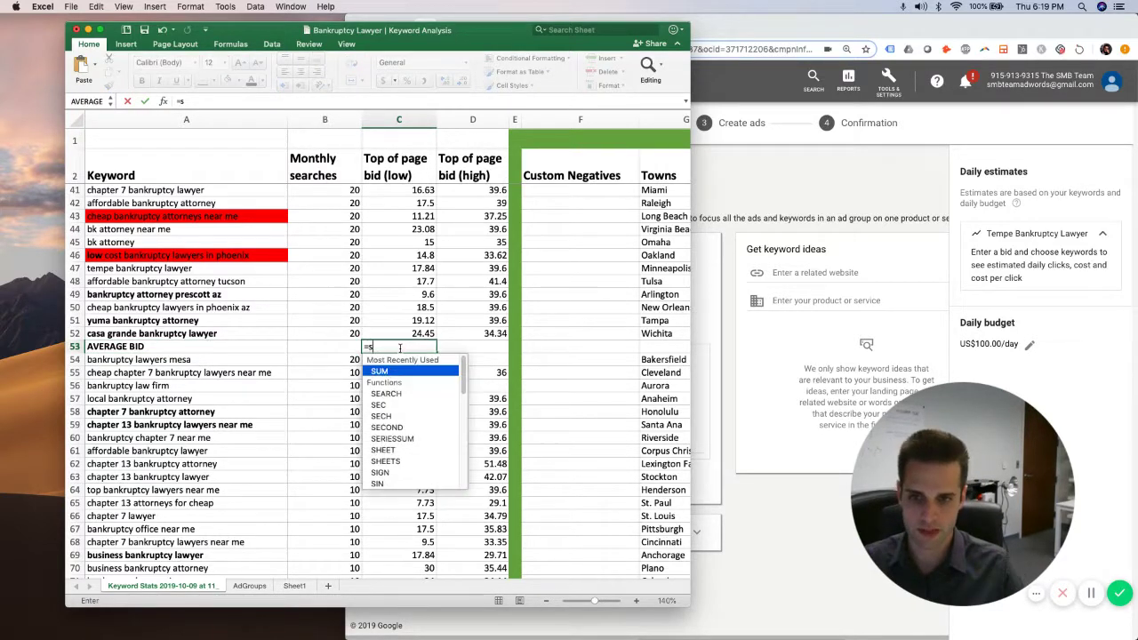
key("BackSpace")
type("average")
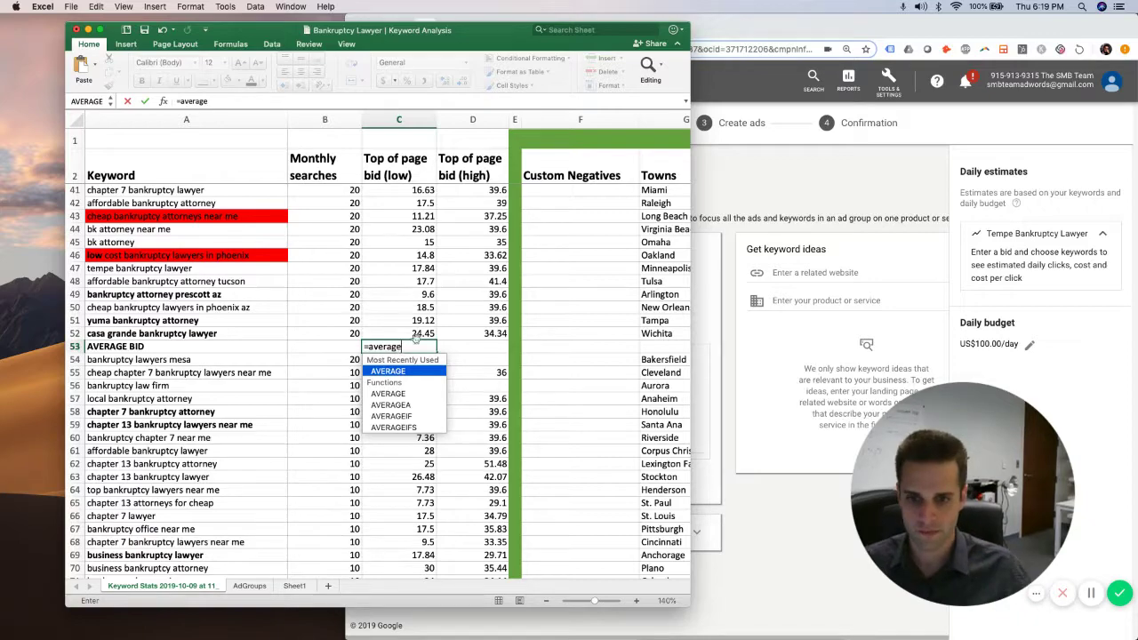
type("(")
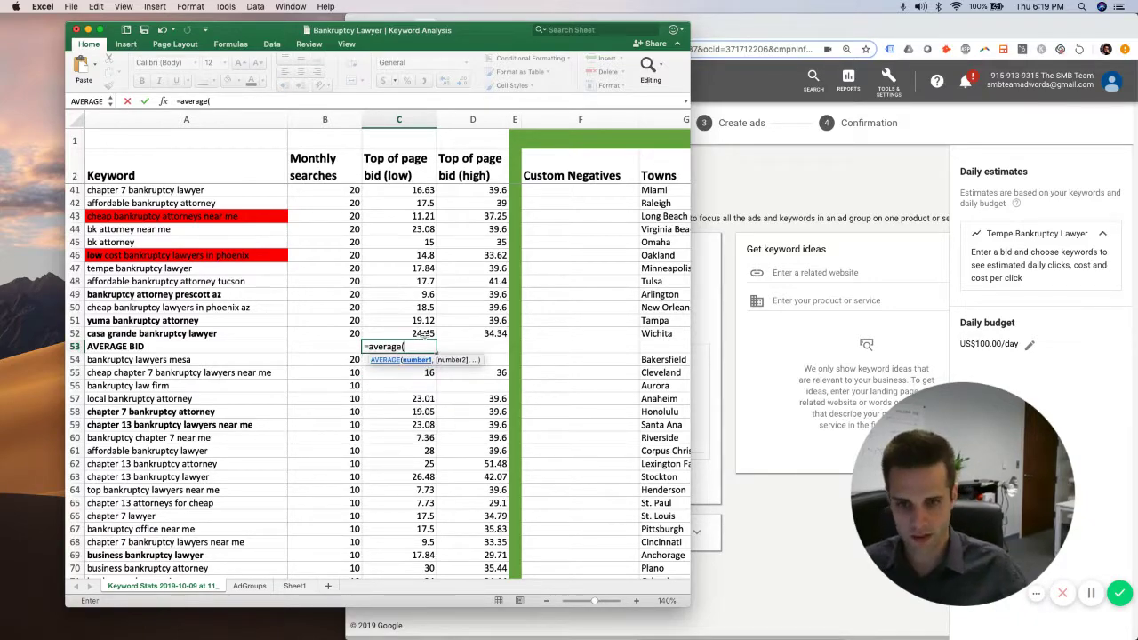
left_click_drag(423, 334, 417, 190)
key("Return")
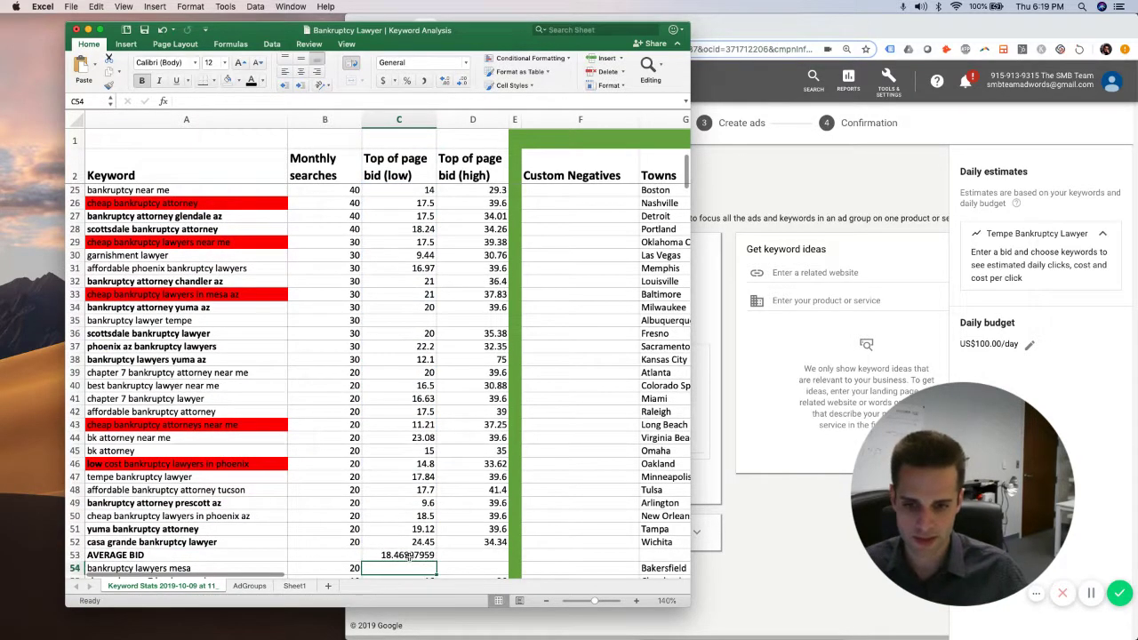
Extend the average formula to the high top-of-page bids in D53 and check that it covers D3:D52
left_click(408, 555)
left_click_drag(436, 561, 495, 560)
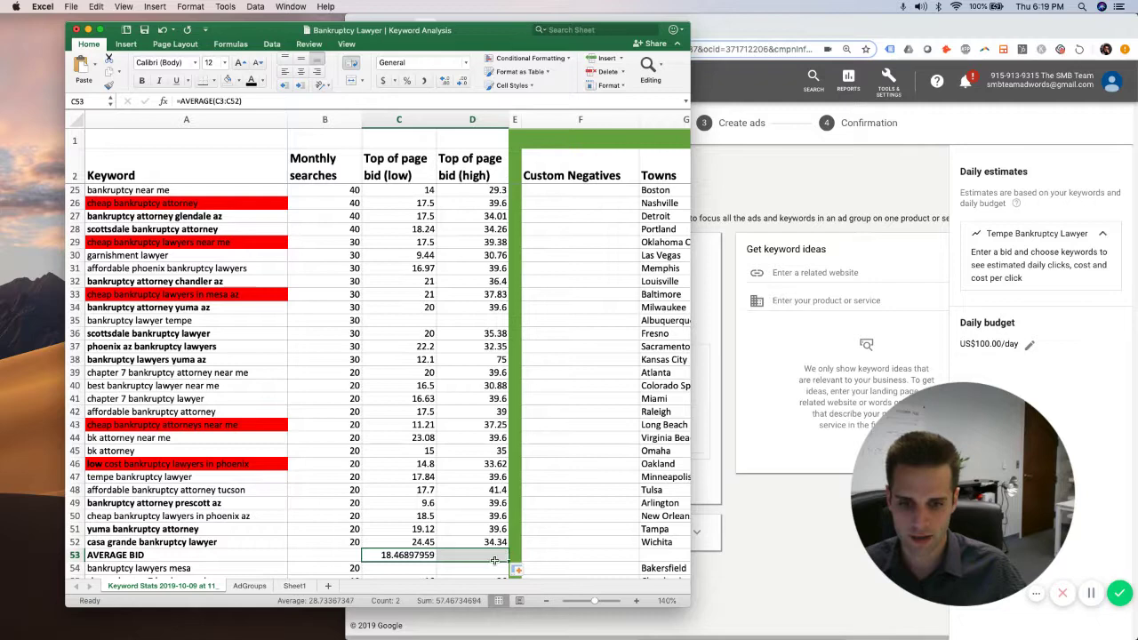
double_click(494, 557)
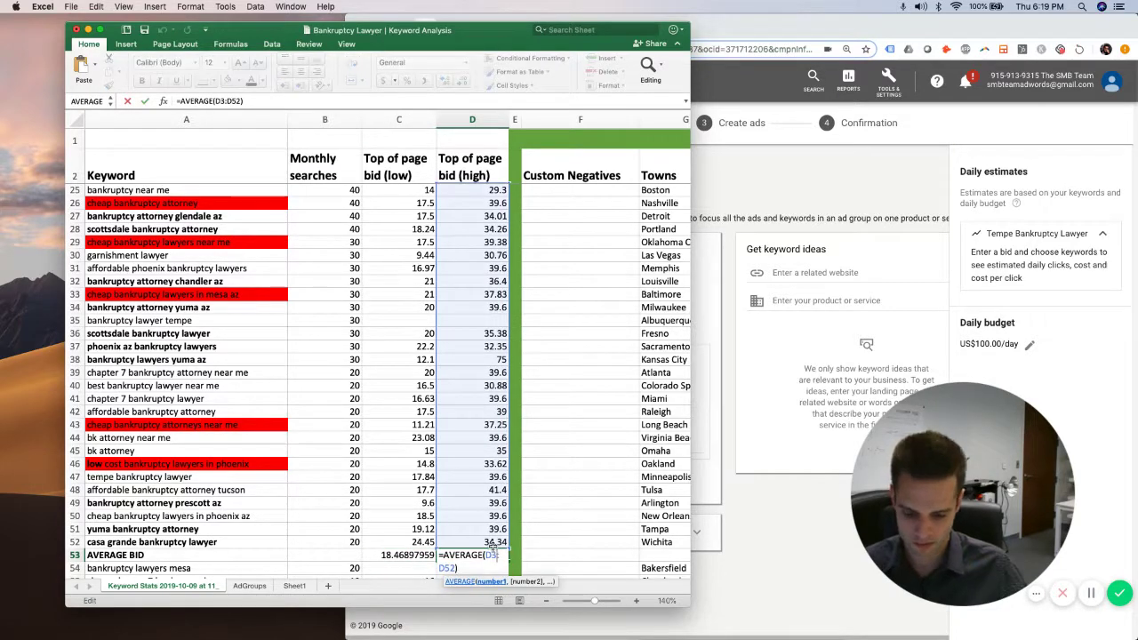
key("Return")
double_click(487, 557)
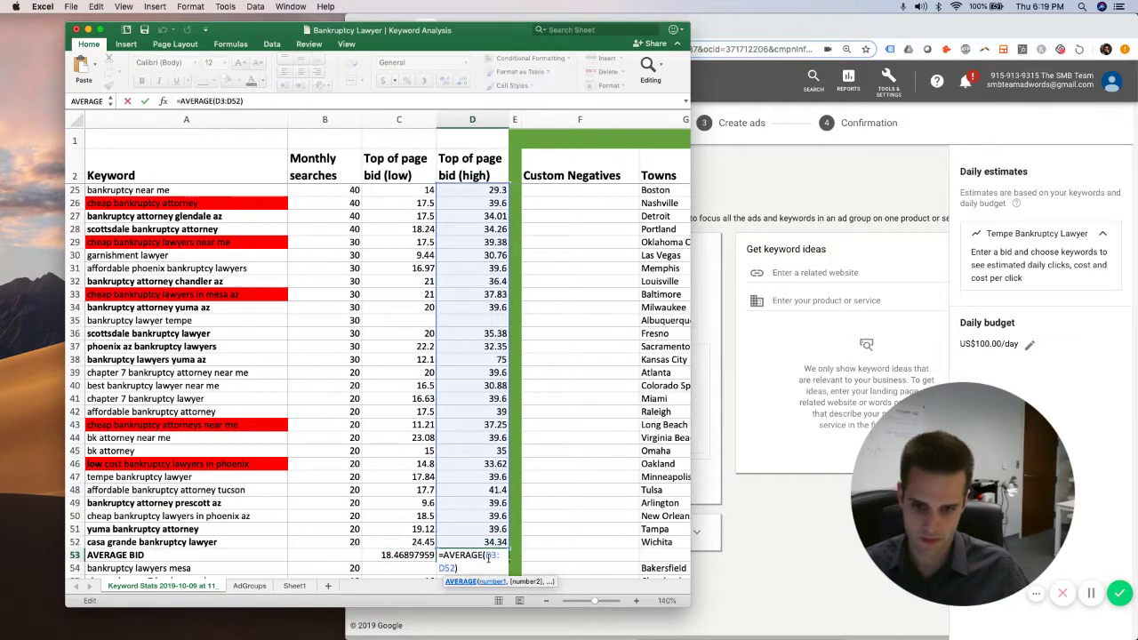
scroll(487, 500, "up", 8)
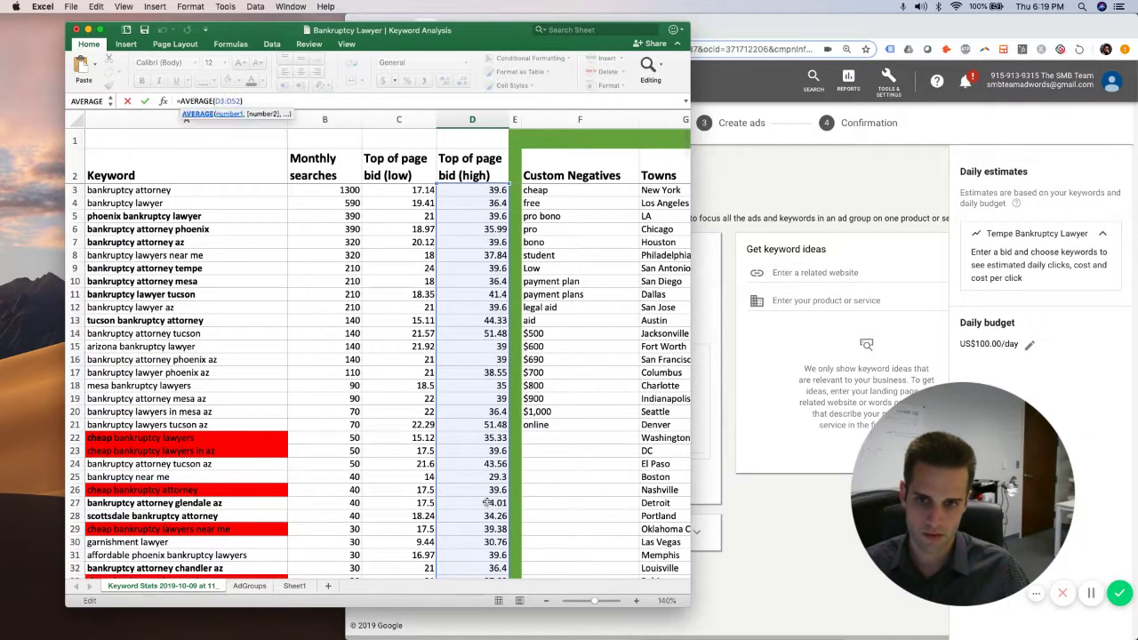
scroll(487, 502, "down", 5)
left_click(481, 506)
scroll(481, 506, "down", 4)
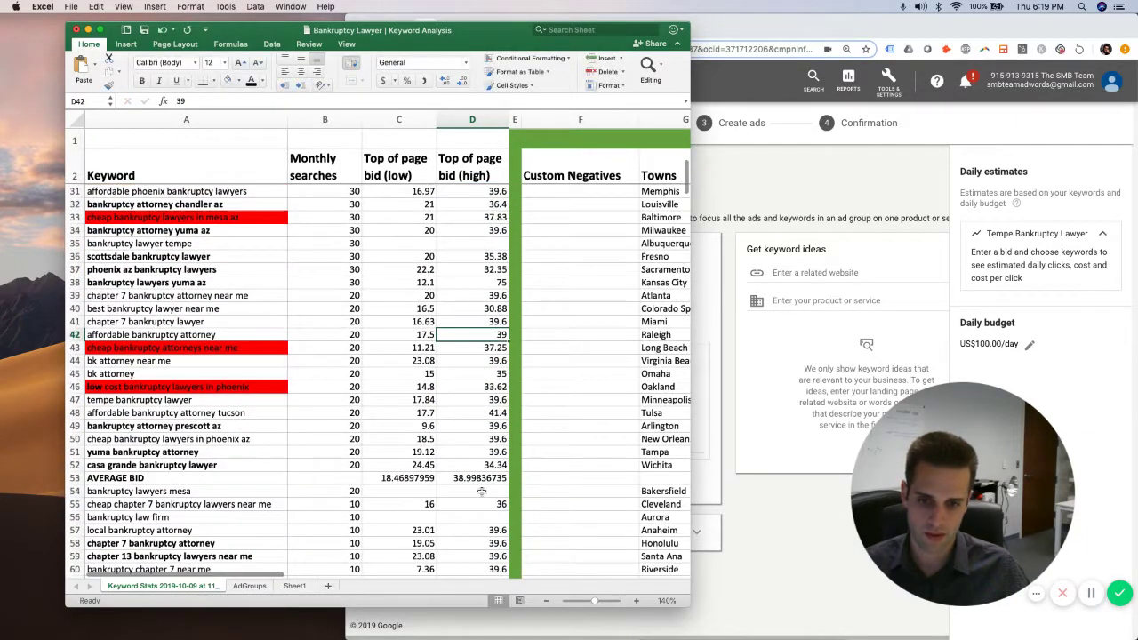
Format both average bids in row 53 as dollar accounting values with three decimal places
left_click(407, 479)
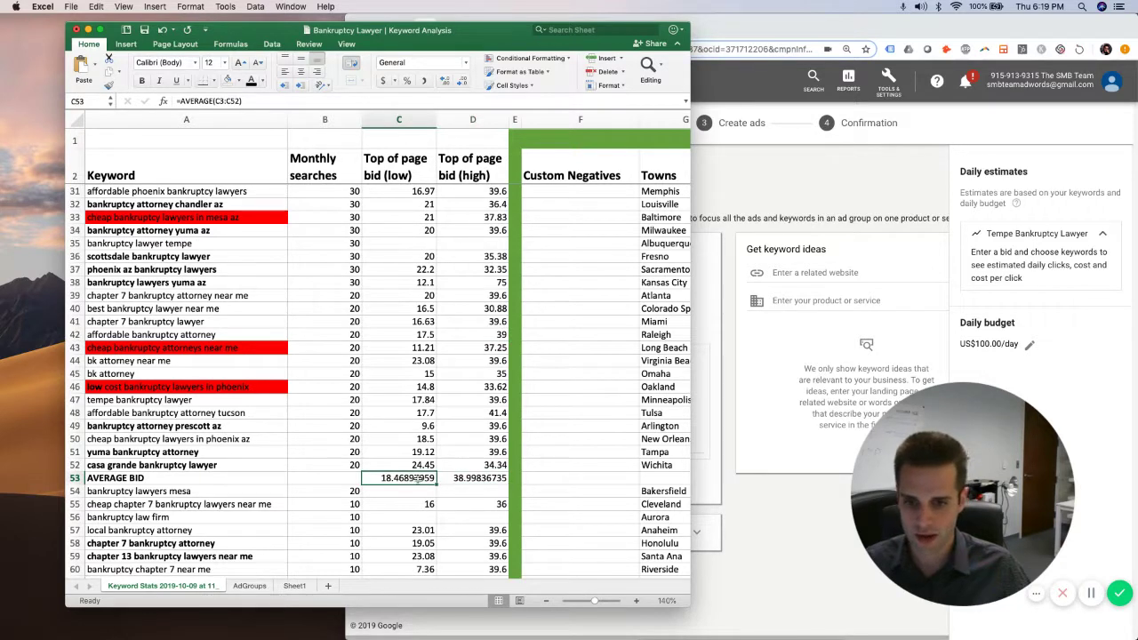
left_click(453, 478, "shift")
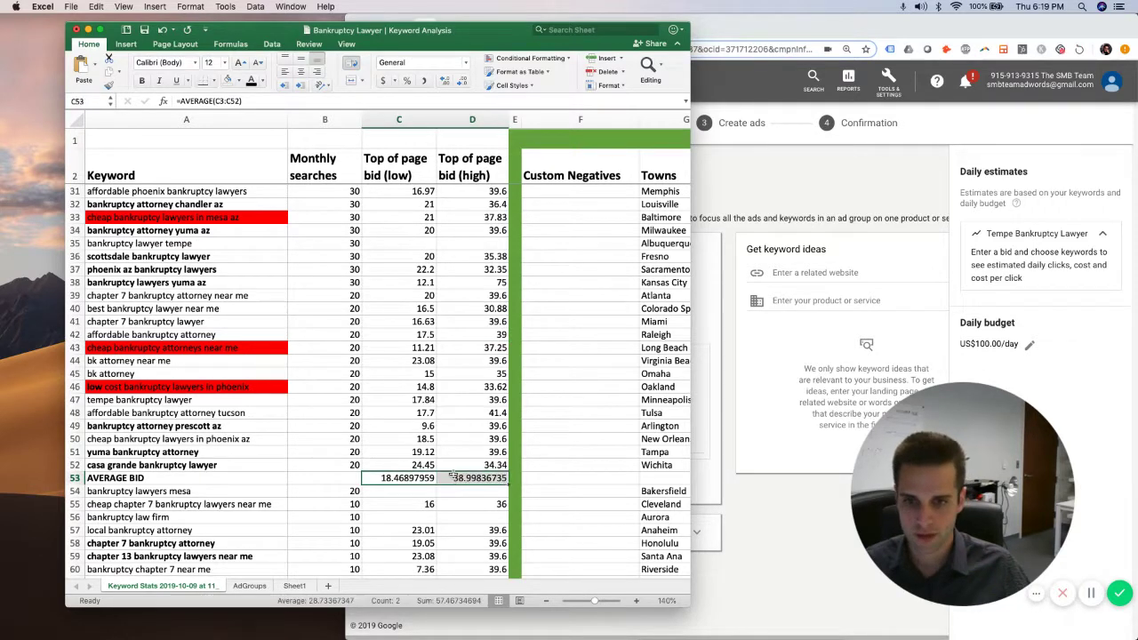
left_click(383, 80)
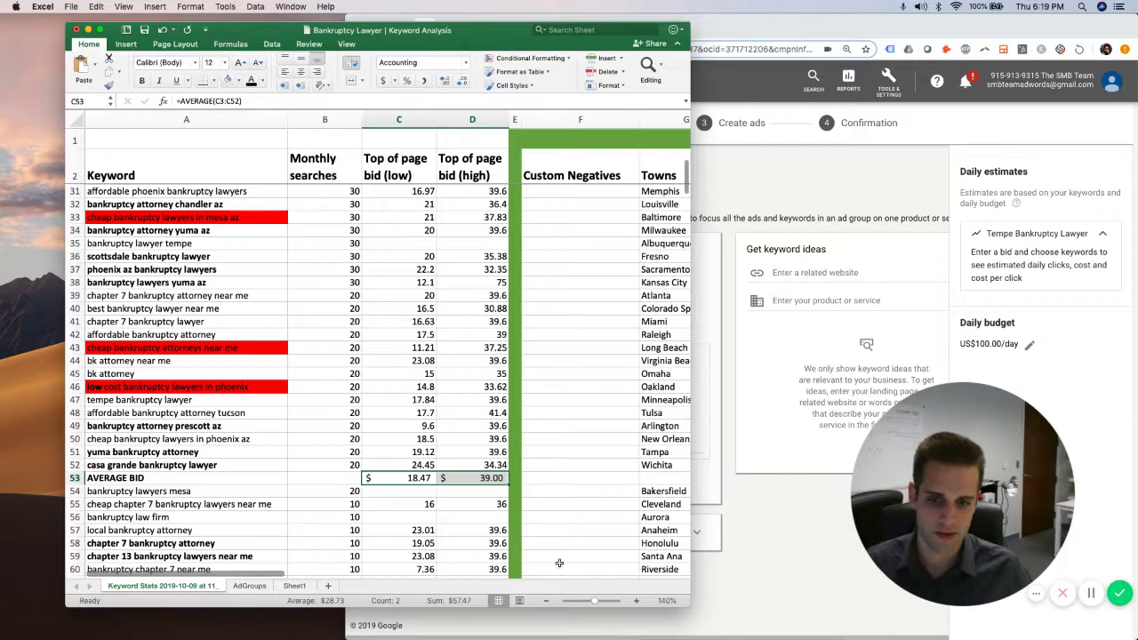
left_click(448, 81)
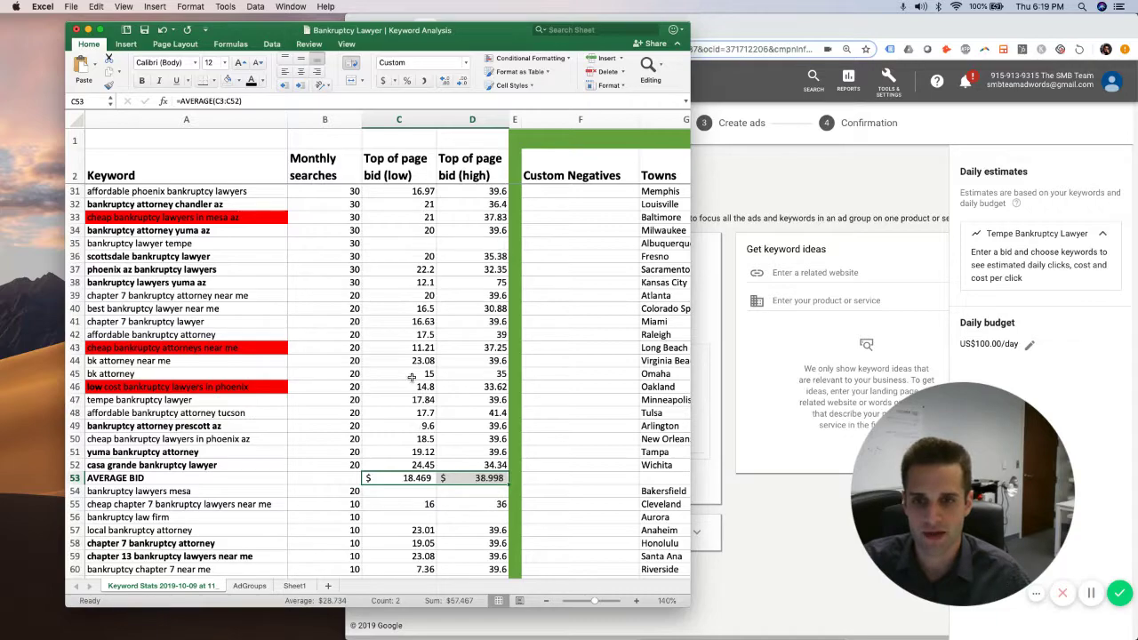
Review the monthly searches and bids of the keywords above the AVERAGE BID row, then examine the low and high averages
scroll(403, 426, "up", 6)
scroll(403, 427, "up", 3)
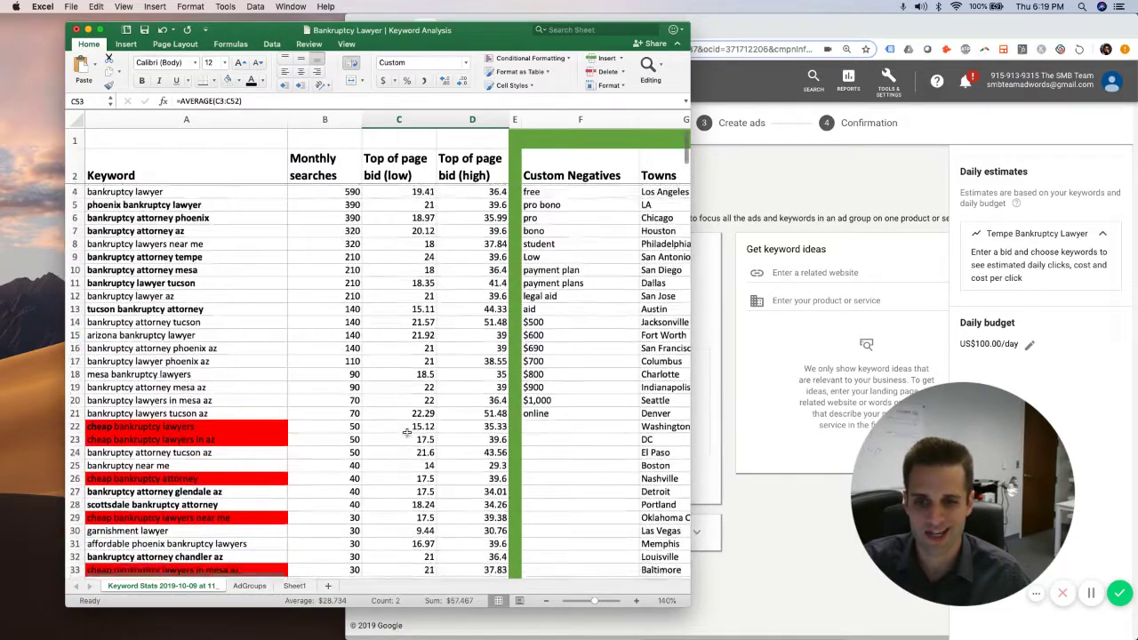
scroll(409, 449, "down", 9)
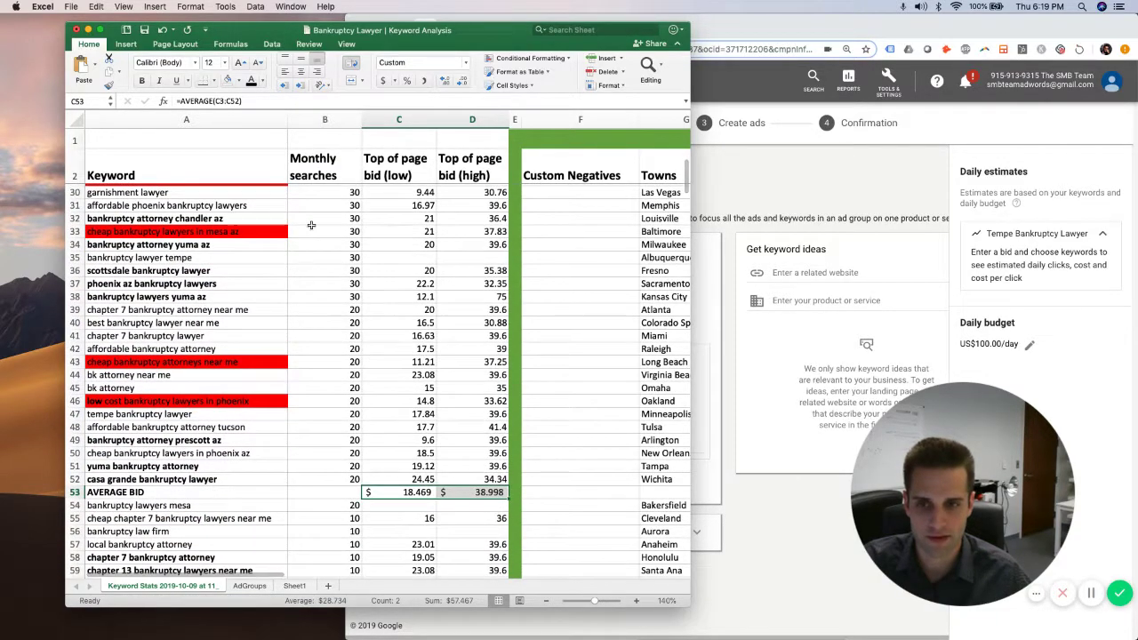
scroll(391, 355, "up", 5)
left_click_drag(342, 190, 353, 560)
scroll(402, 427, "down", 8)
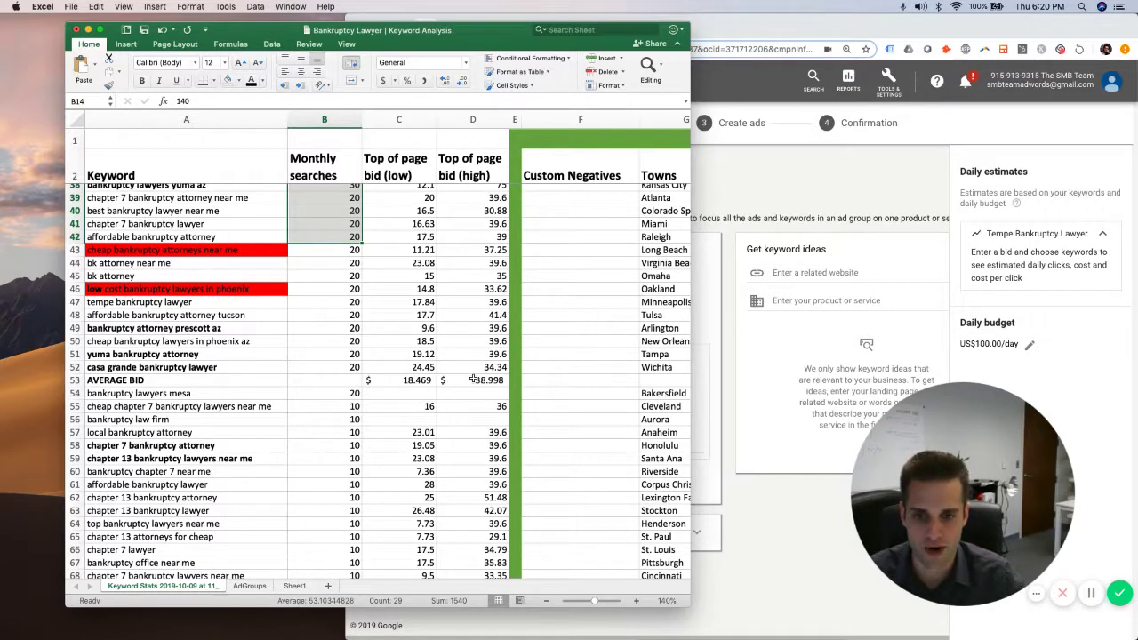
left_click(475, 379)
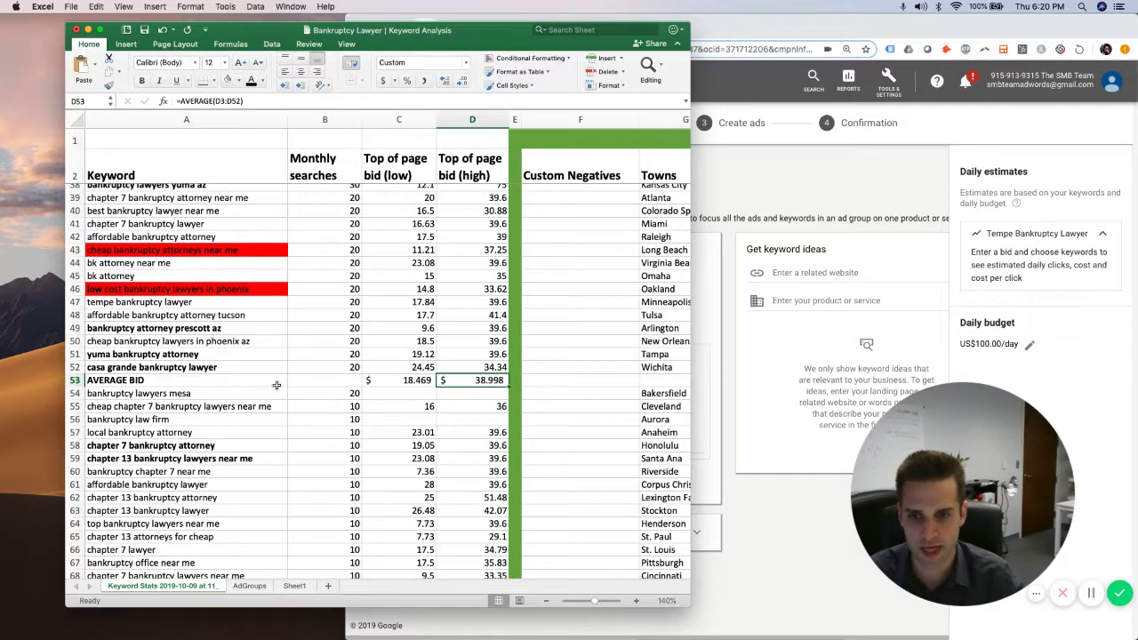
left_click_drag(249, 382, 491, 382)
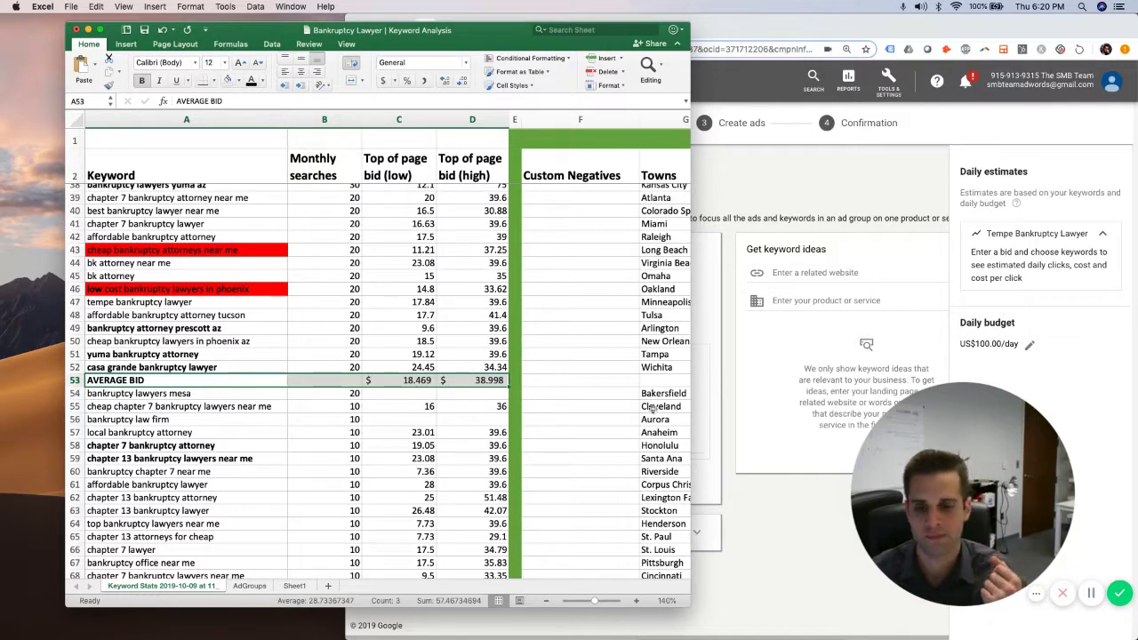
left_click(487, 380)
left_click(489, 329)
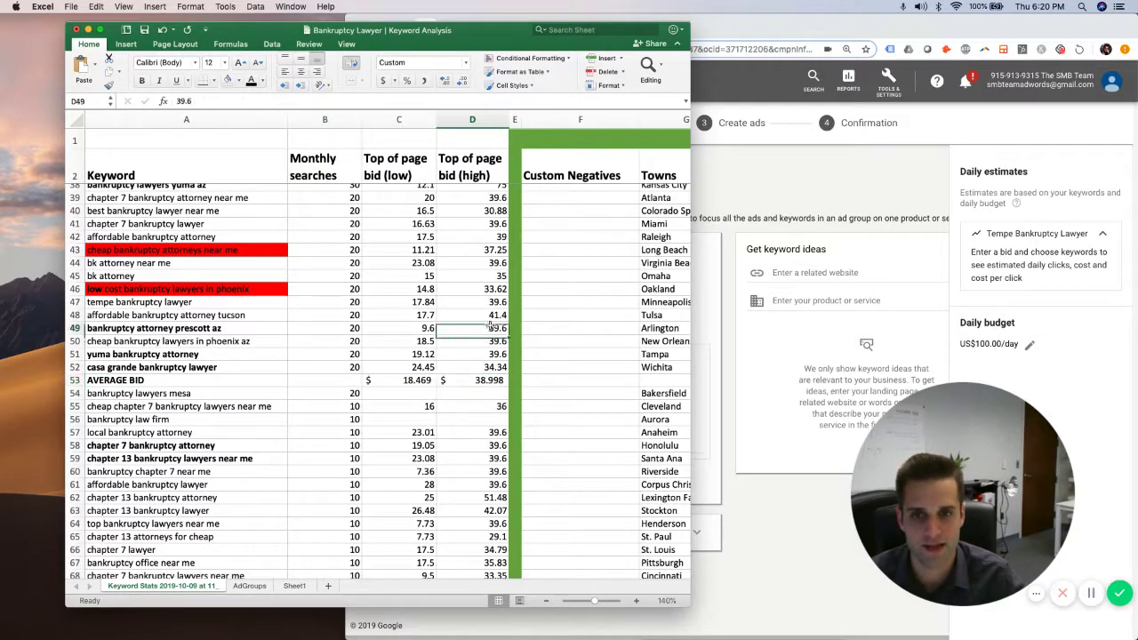
left_click(503, 380)
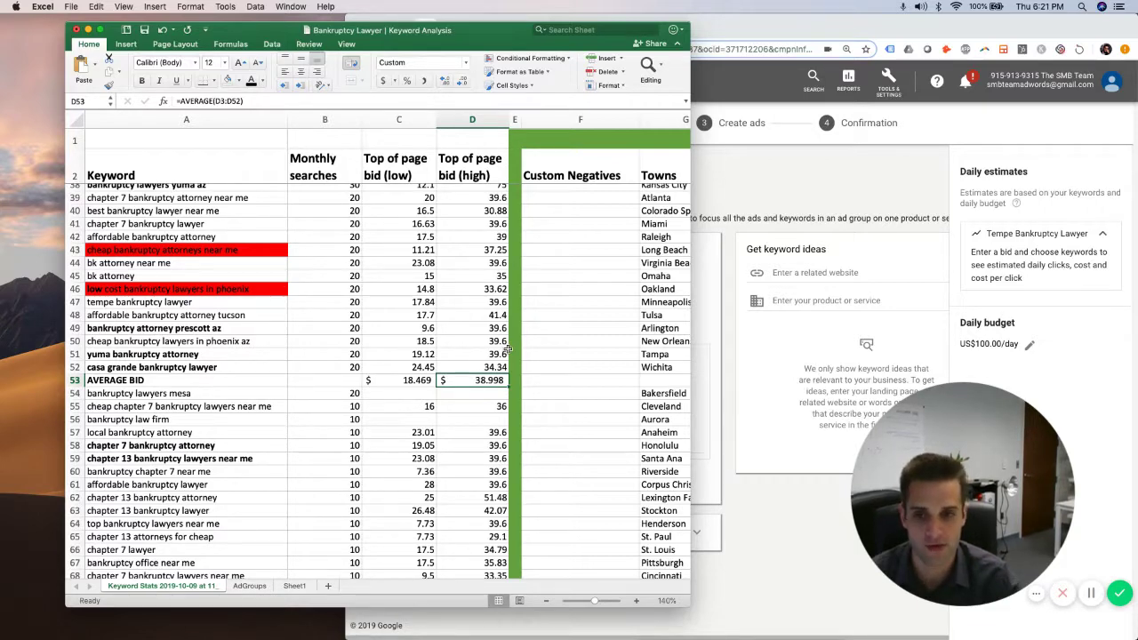
Look at the default bid setting in Google Ads and compare it with the average low and high bids in Excel
left_click(698, 187)
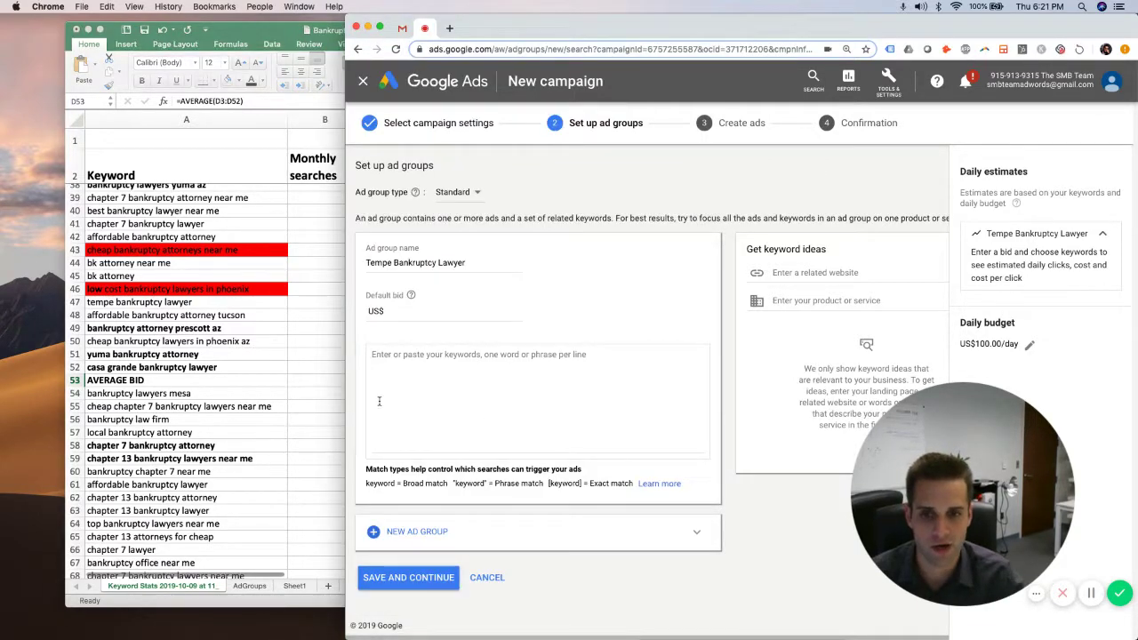
left_click(336, 352)
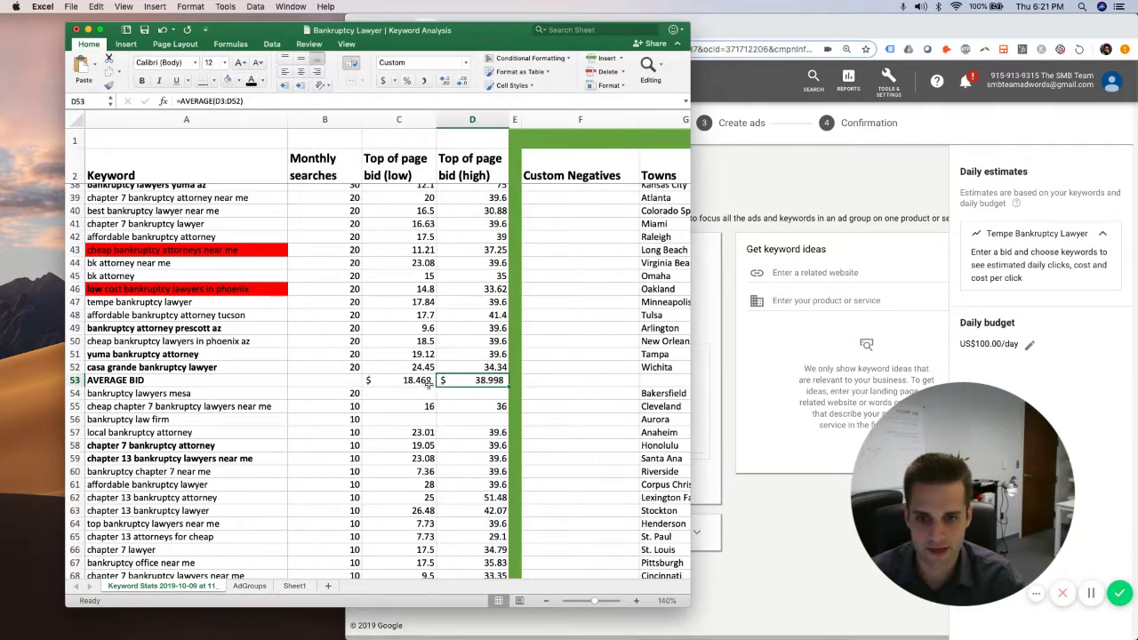
left_click_drag(412, 384, 460, 382)
key("Down")
key("Down")
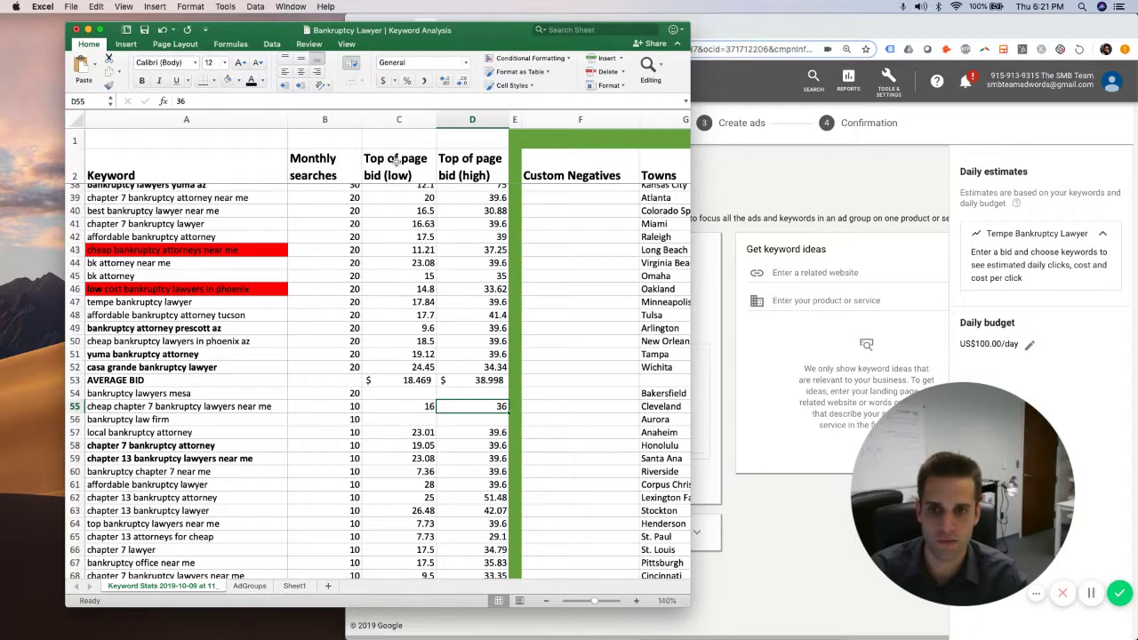
left_click(359, 367)
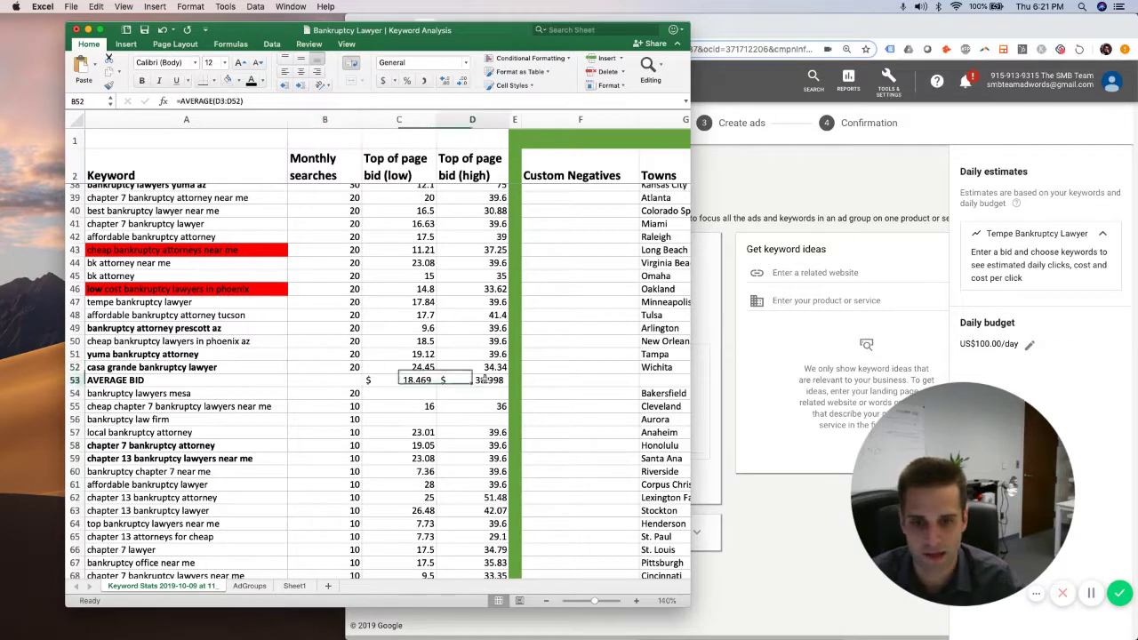
Make the average high top-of-page bid in D53 bold
left_click_drag(404, 379, 476, 379)
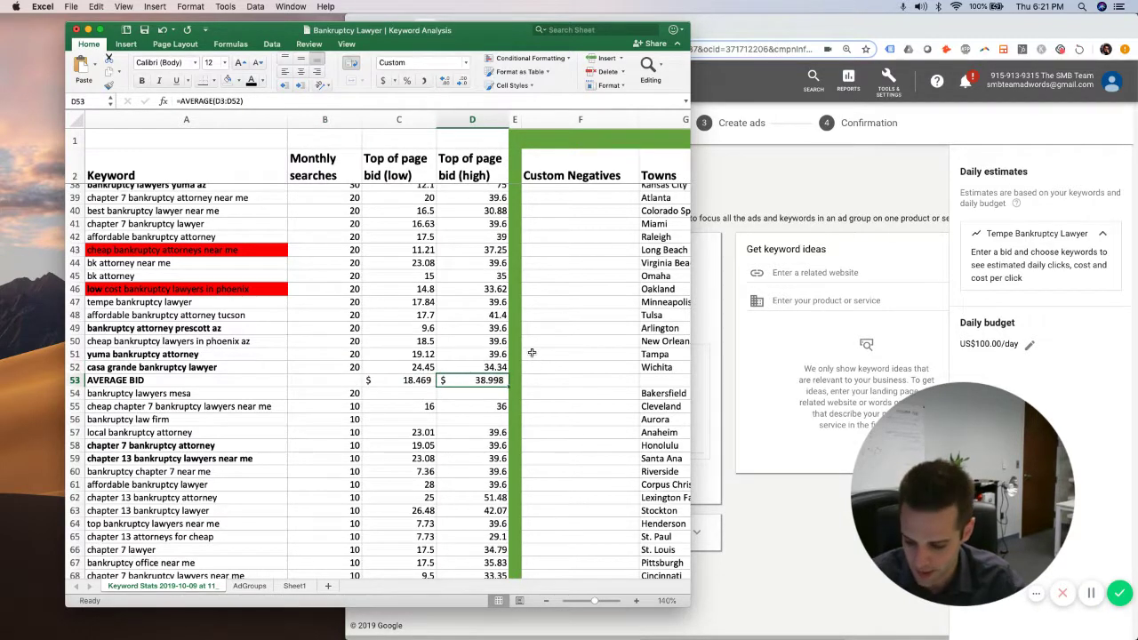
left_click(528, 354)
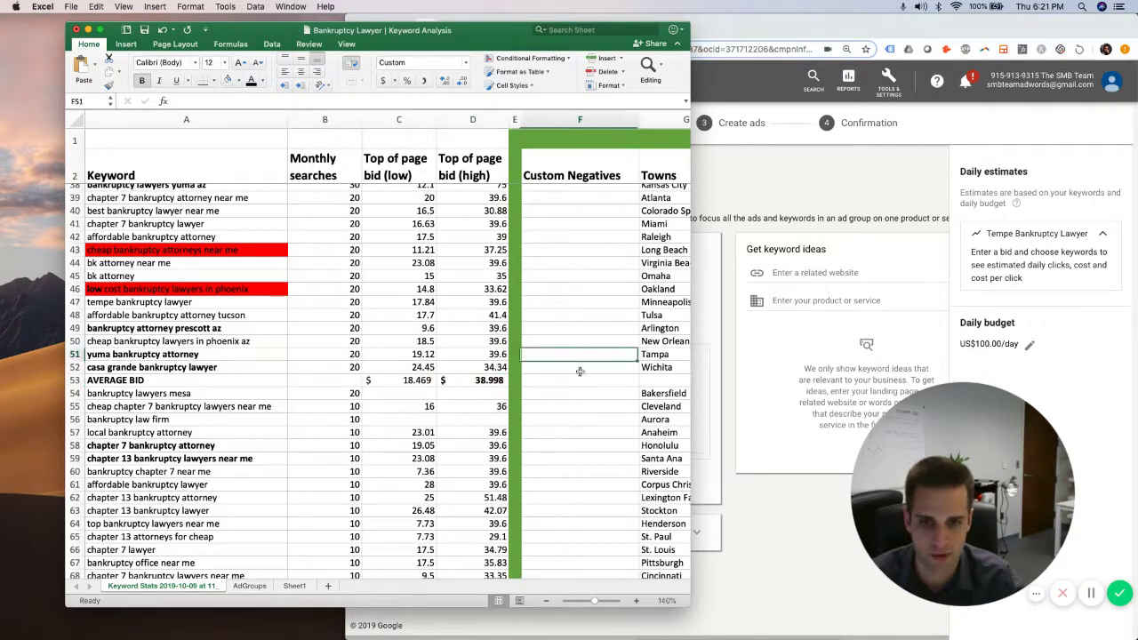
left_click(494, 379)
Switch to Google Ads, set the Tempe Bankruptcy Lawyer ad group's default bid to US$40, and go to its keyword entry box
left_click(751, 520)
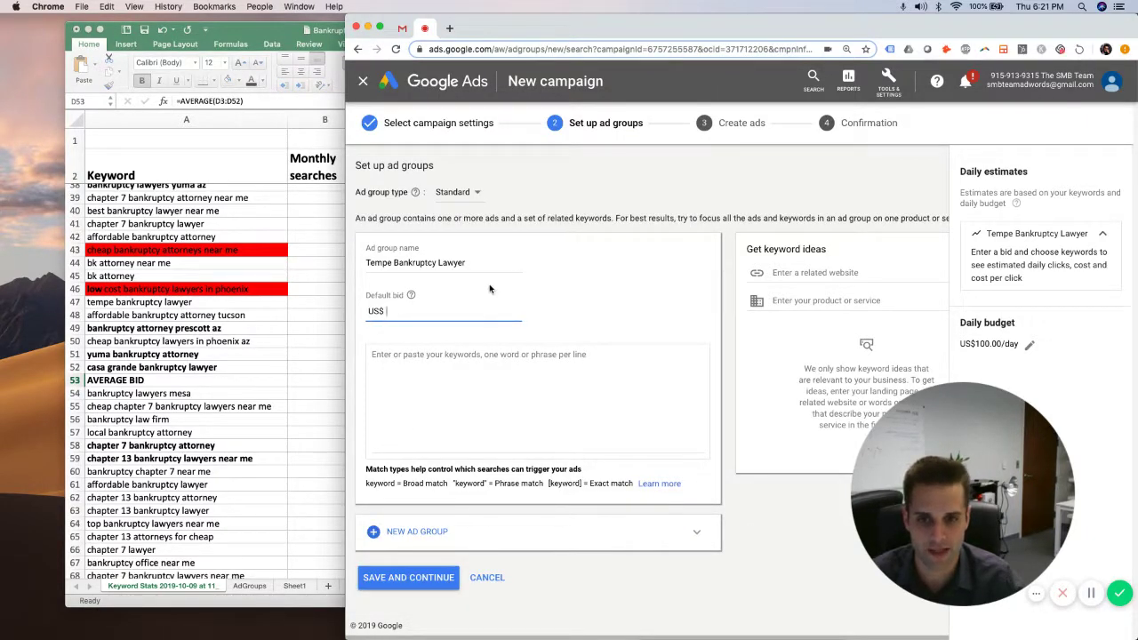
type("40")
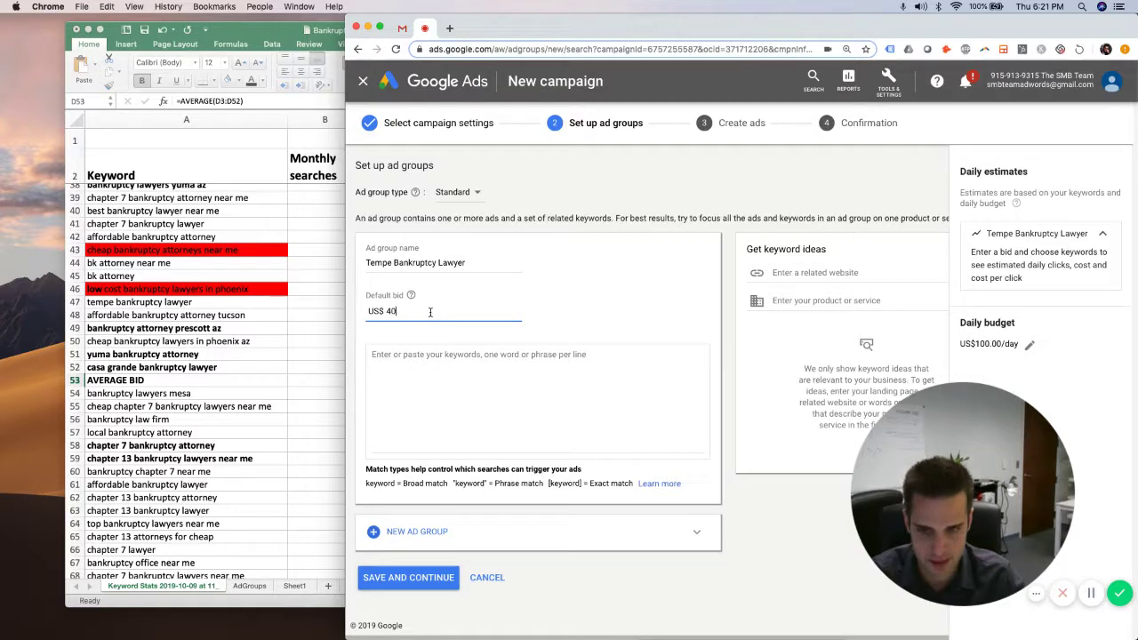
left_click(506, 396)
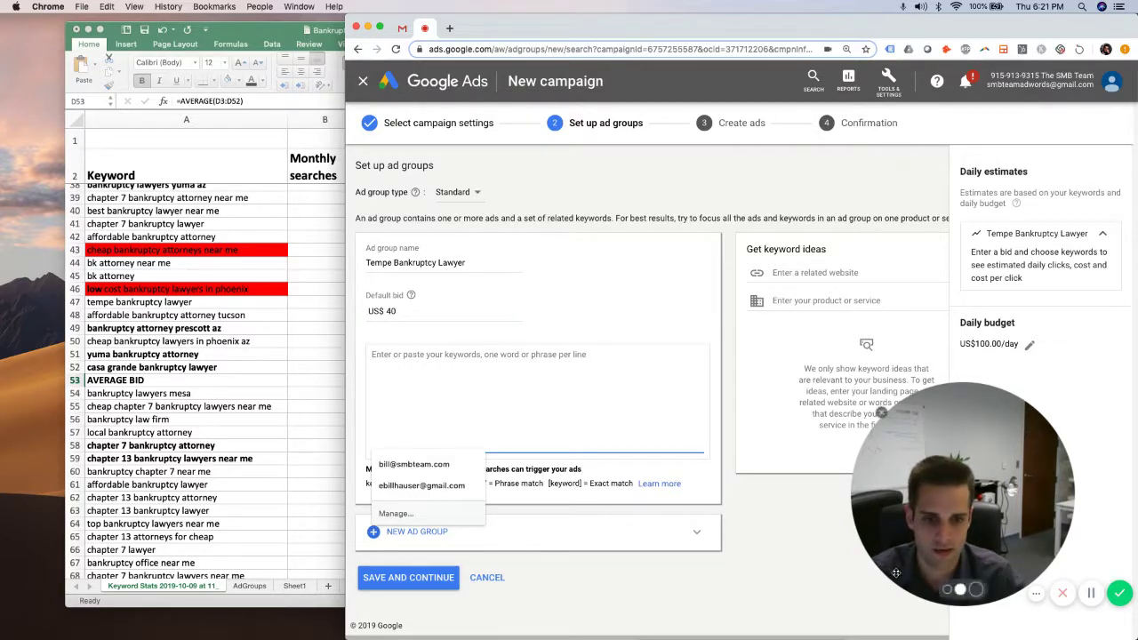